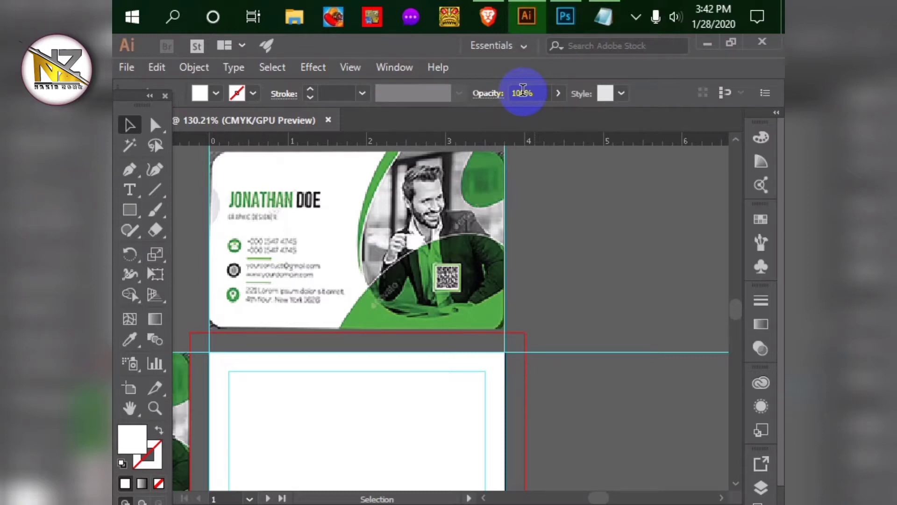
# - Switch to the blank Notepad document and write the first list entry, "1) Corporate"
pyautogui.click(603, 17)
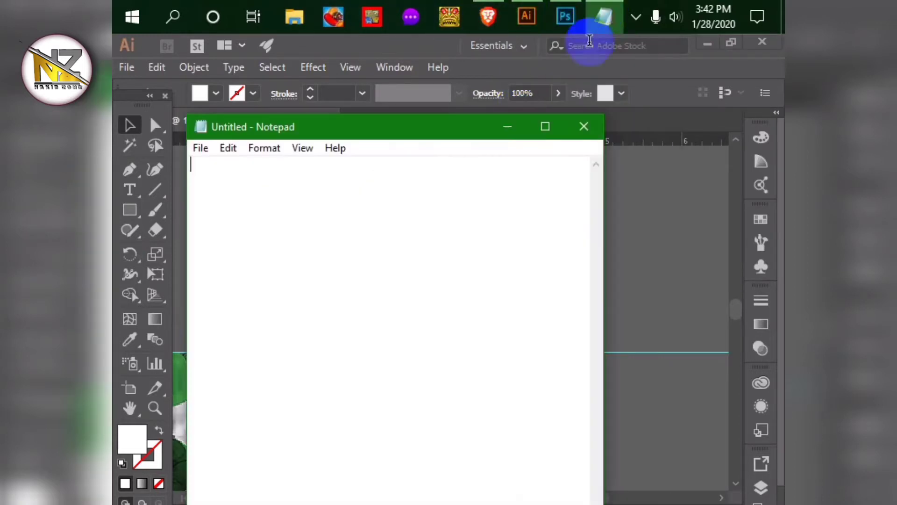
pyautogui.write('1')
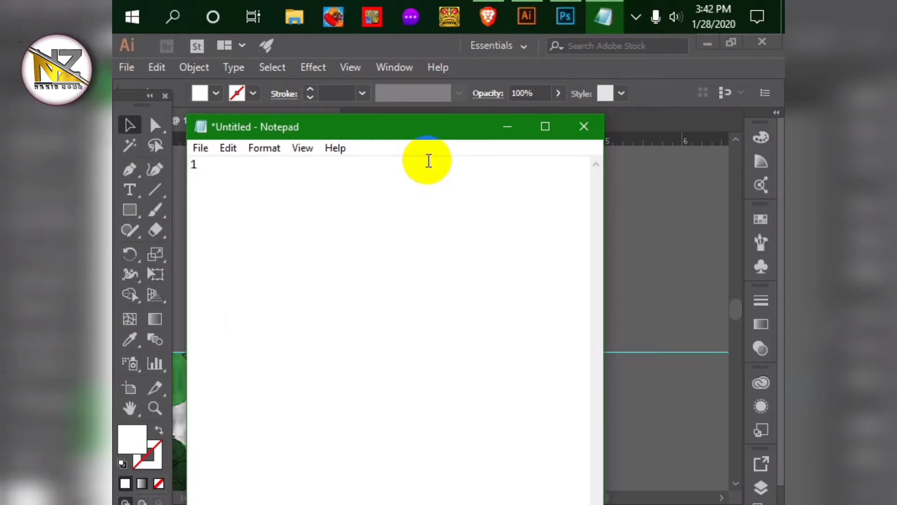
pyautogui.write(') Corporatre')
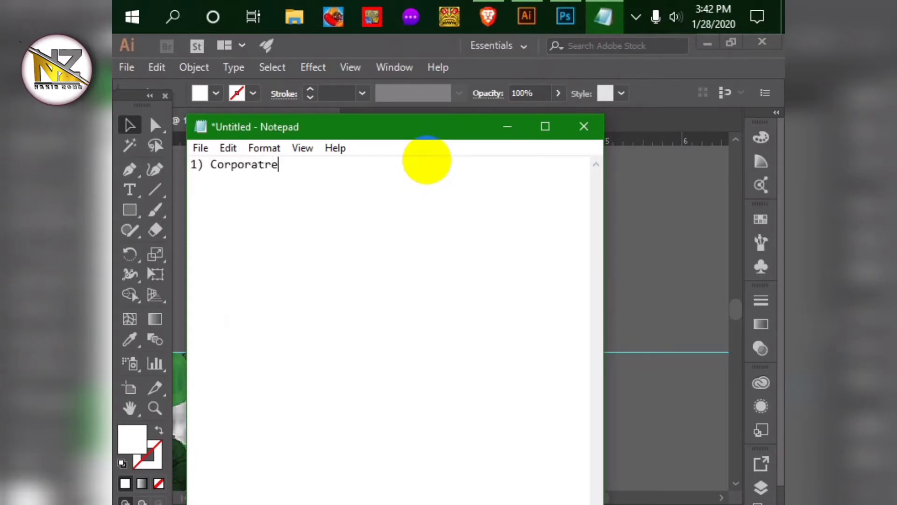
pyautogui.press('BackSpace')
pyautogui.press('BackSpace')
pyautogui.write('e')
pyautogui.press('Return')
# - Add "2) Educational" as the second entry of the list
pyautogui.write('2)')
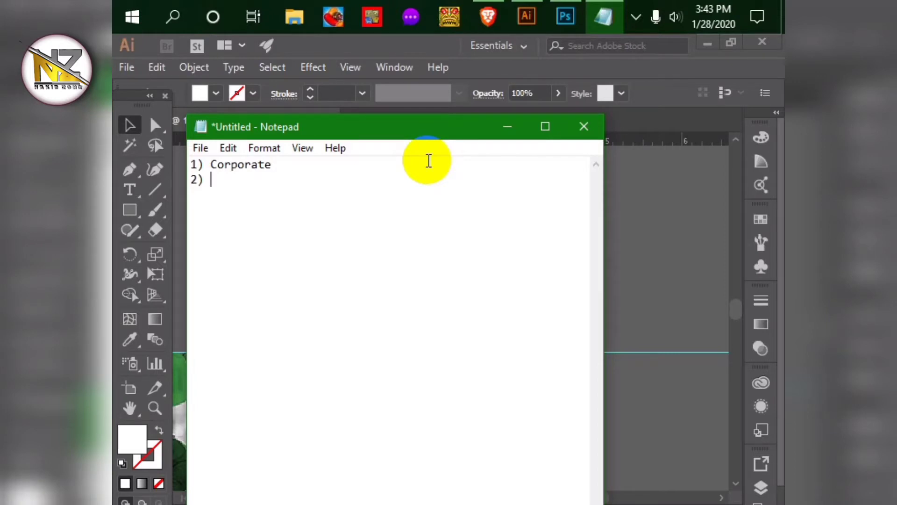
pyautogui.write('ducational')
pyautogui.press('Left')
pyautogui.press('Left')
pyautogui.press('Left')
pyautogui.press('Left')
pyautogui.press('Left')
pyautogui.press('Left')
pyautogui.press('Left')
pyautogui.press('Left')
pyautogui.press('Left')
pyautogui.press('Left')
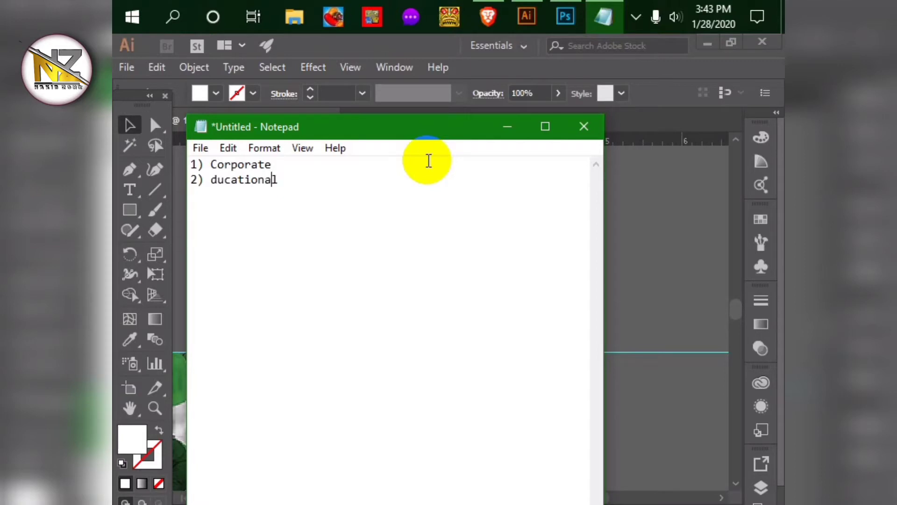
pyautogui.write('E')
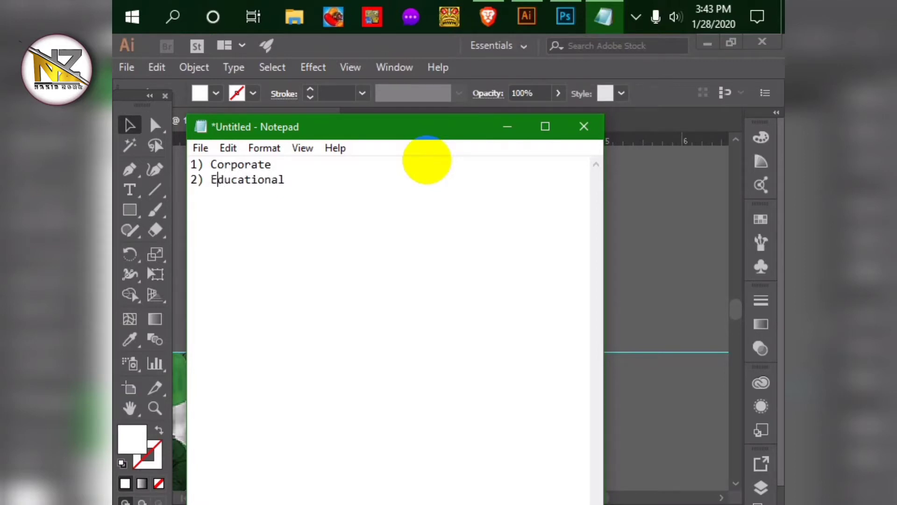
pyautogui.press('Right')
pyautogui.press('Right')
pyautogui.press('End')
# - Add "3) Gym / Fitness" as the third entry of the list
pyautogui.press('Return')
pyautogui.write('3) Gym ')
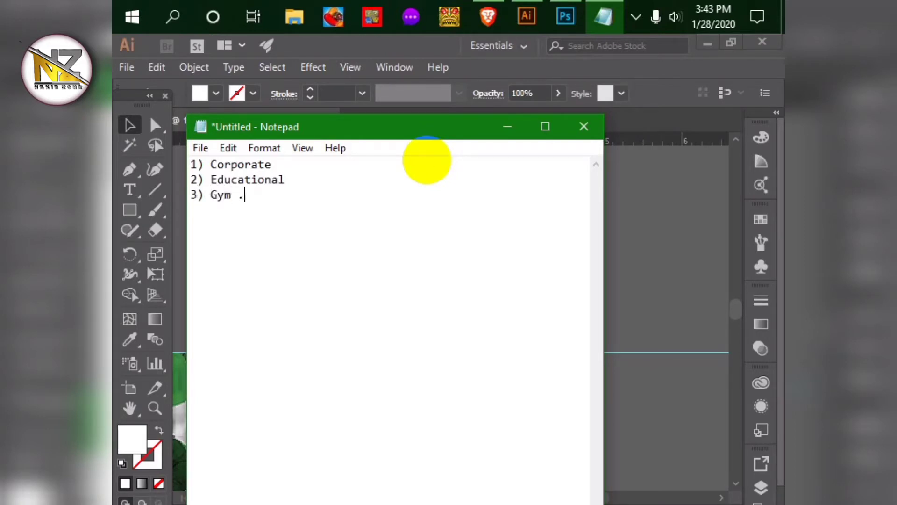
pyautogui.write('/ Fitnr')
pyautogui.press('BackSpace')
pyautogui.write('ess')
# - Add "4) Parlour / Health / Spa" as the fourth entry of the list
pyautogui.press('Return')
pyautogui.write('4)')
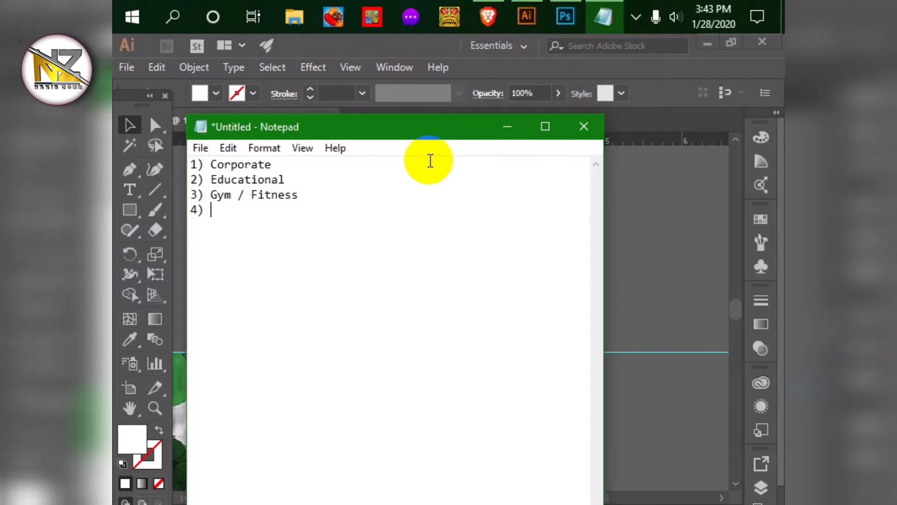
pyautogui.write('Parlor')
pyautogui.press('BackSpace')
pyautogui.write('ur / Healt')
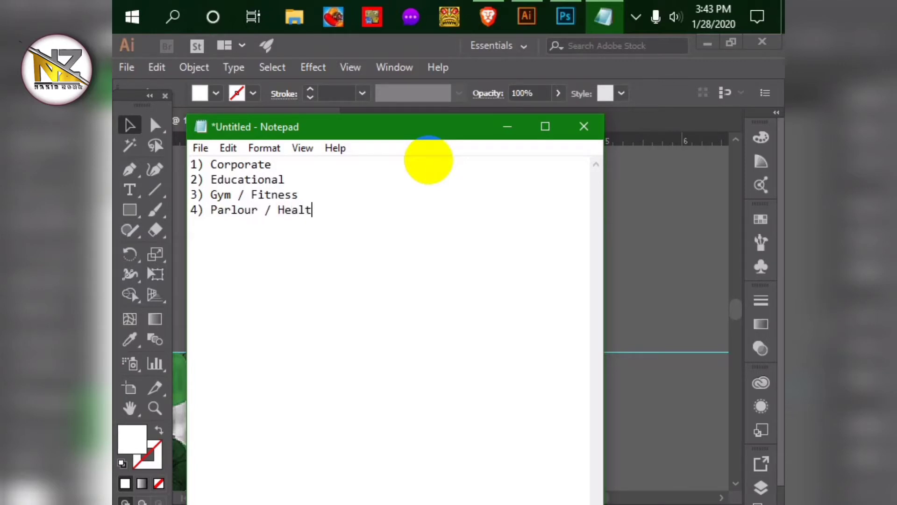
pyautogui.write(' / Spa')
pyautogui.press('Left')
pyautogui.press('Left')
pyautogui.press('Left')
pyautogui.press('Left')
pyautogui.press('Left')
pyautogui.press('Left')
pyautogui.write('h')
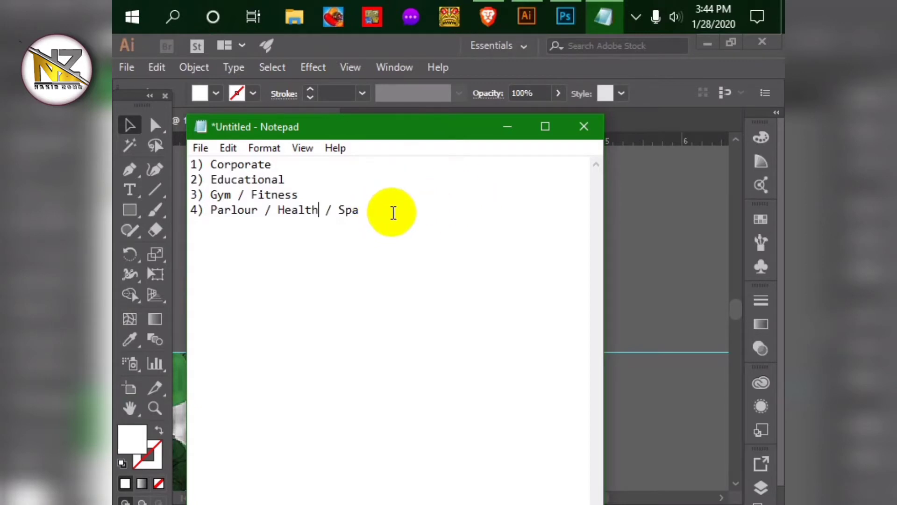
# - Add the entries "5) Medical" and "6) Fashion" on new lines below the Parlour entry
pyautogui.click(426, 201)
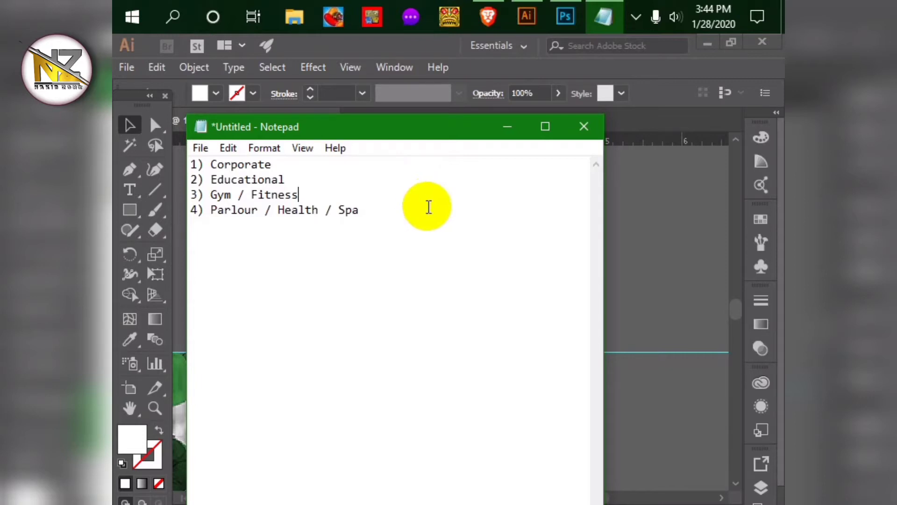
pyautogui.click(373, 210)
pyautogui.press('Return')
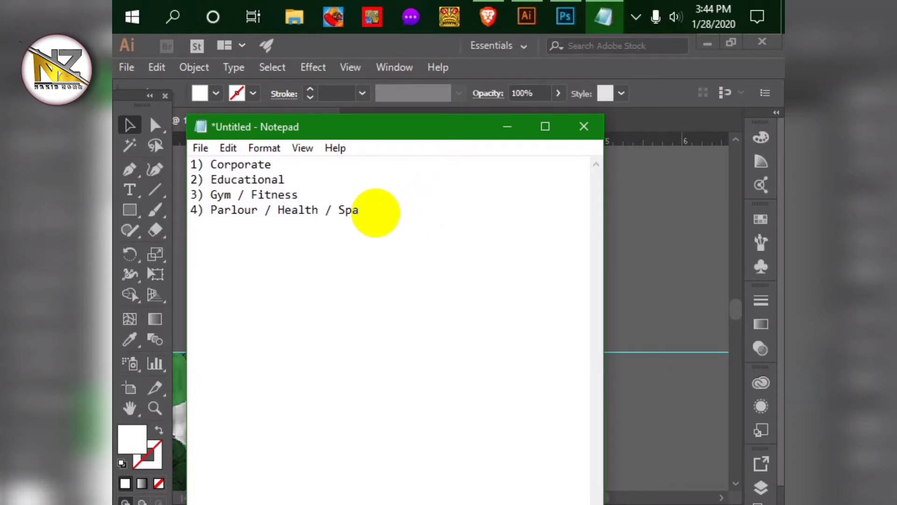
pyautogui.write('5) Me')
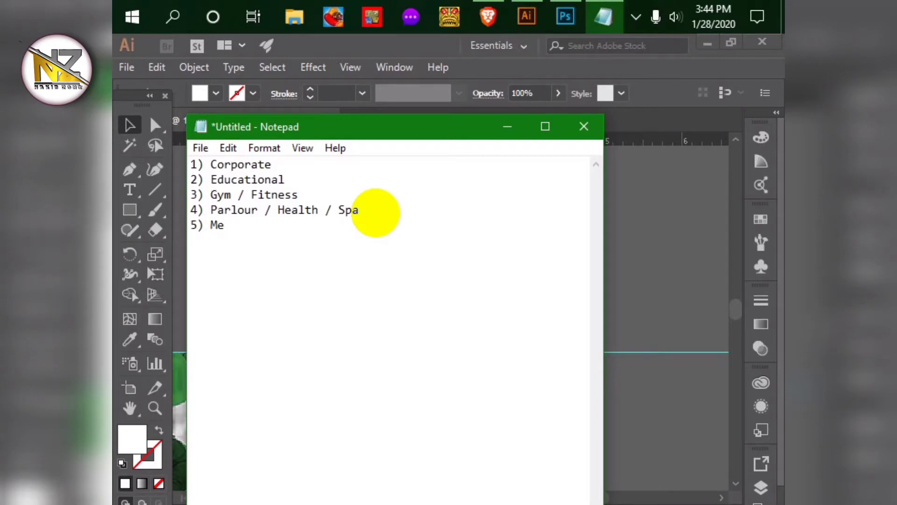
pyautogui.write('dical')
pyautogui.press('Return')
pyautogui.write('6)')
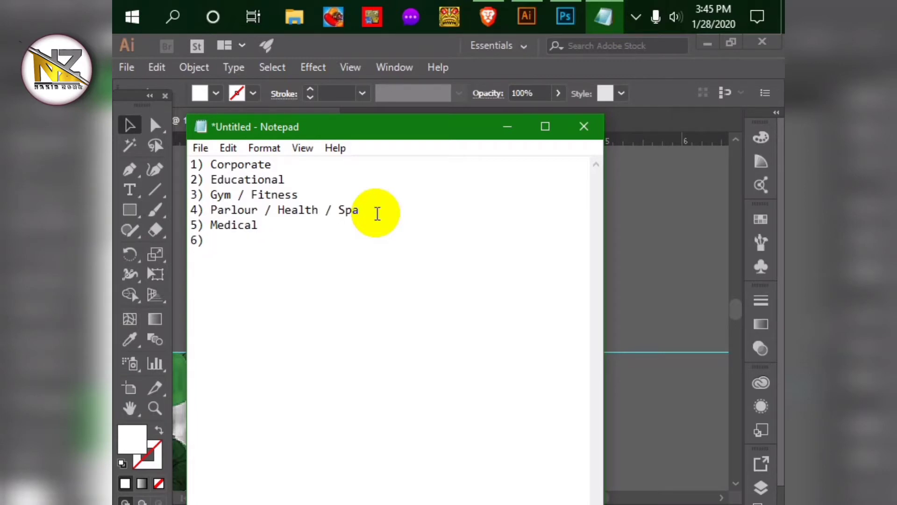
pyautogui.write(' Fashion')
# - Add "7) Resturant / Food" on a new line below the Fashion entry
pyautogui.press('Return')
pyautogui.write('7)')
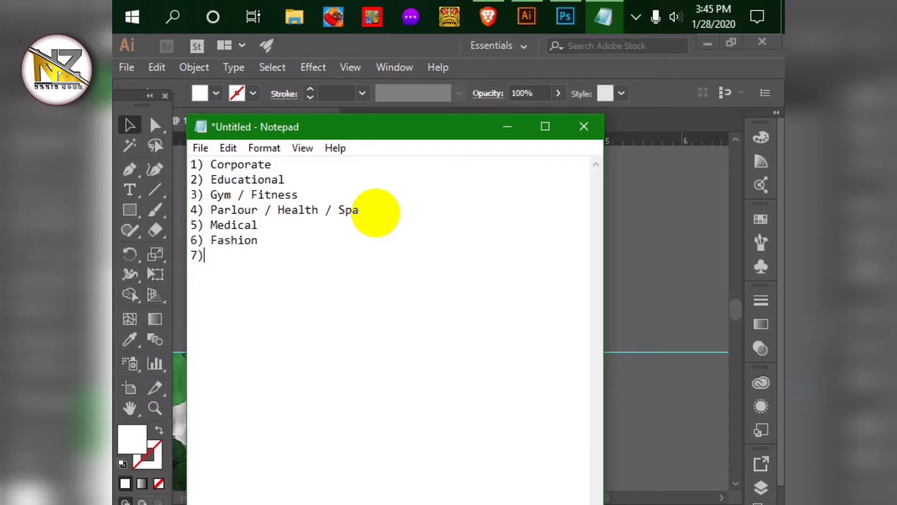
pyautogui.write(' Resturant ')
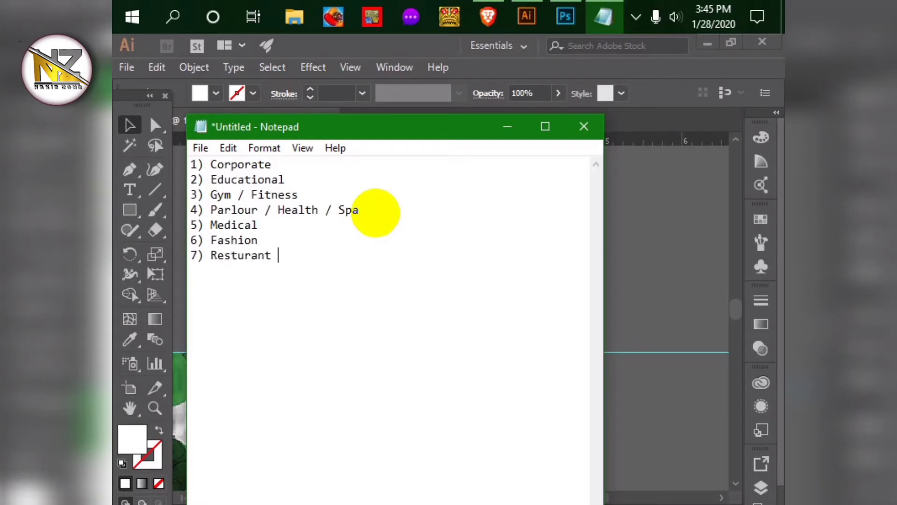
pyautogui.write('/ Food')
# - Add the entries "8) Kids" and "9) Sports" at the end of the list
pyautogui.press('Return')
pyautogui.write('8)')
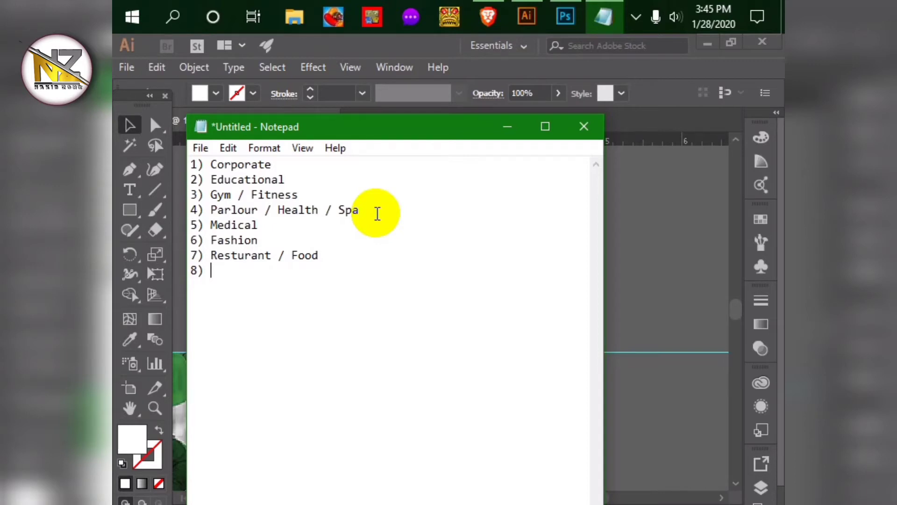
pyautogui.write('Kids')
pyautogui.press('Return')
pyautogui.write('9) S')
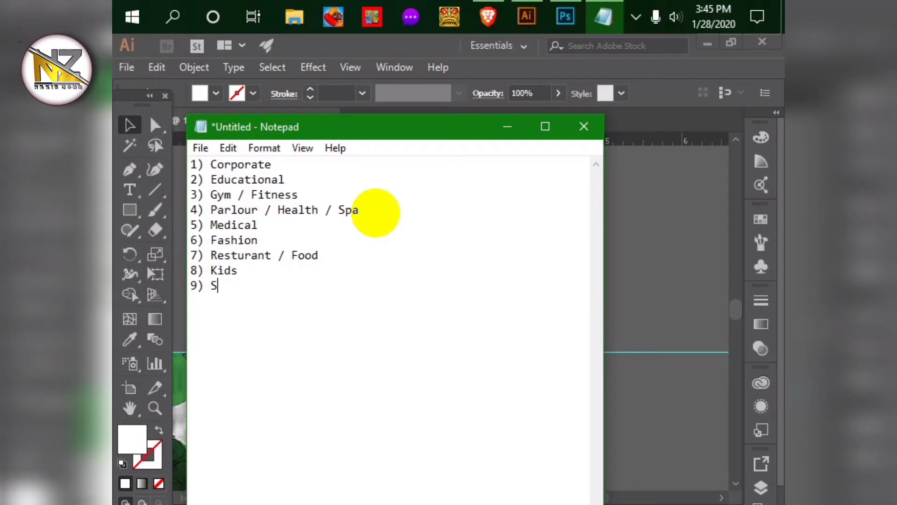
pyautogui.write('ports')
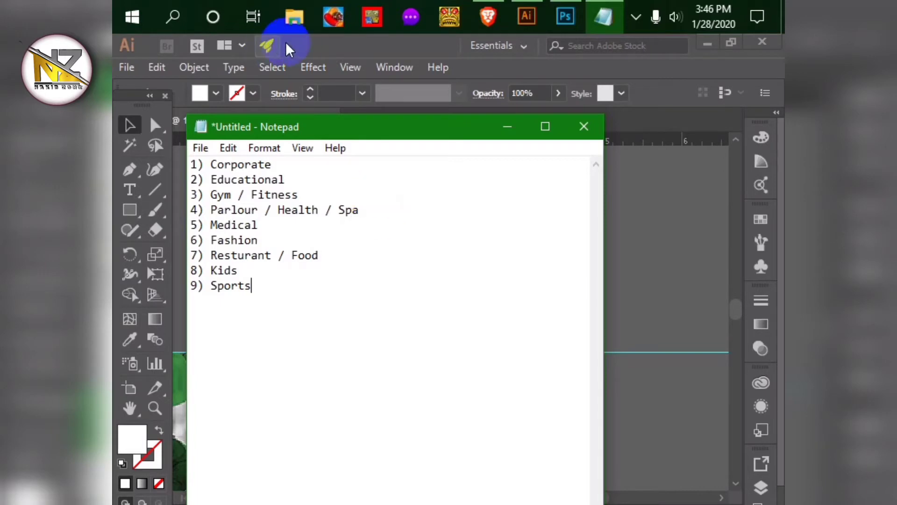
# - Close the untitled note without saving it and return to the business card artwork in Illustrator
pyautogui.click(582, 126)
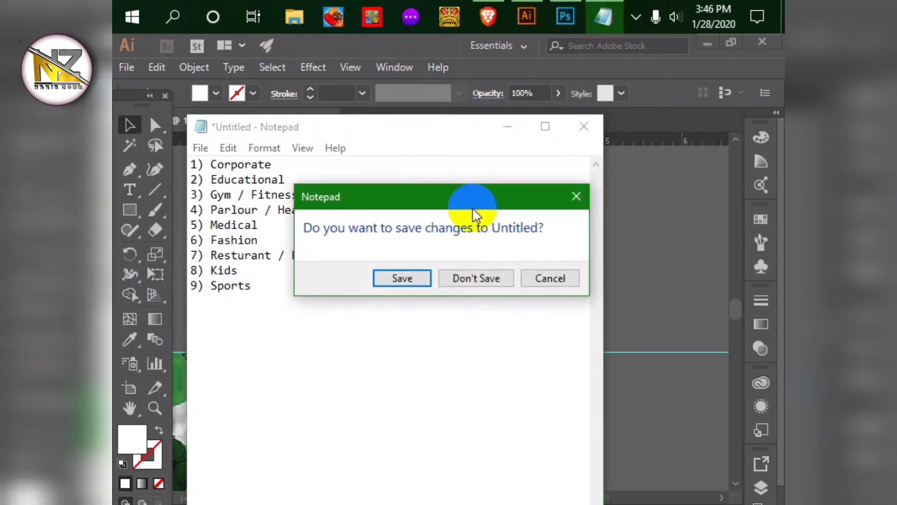
pyautogui.click(473, 278)
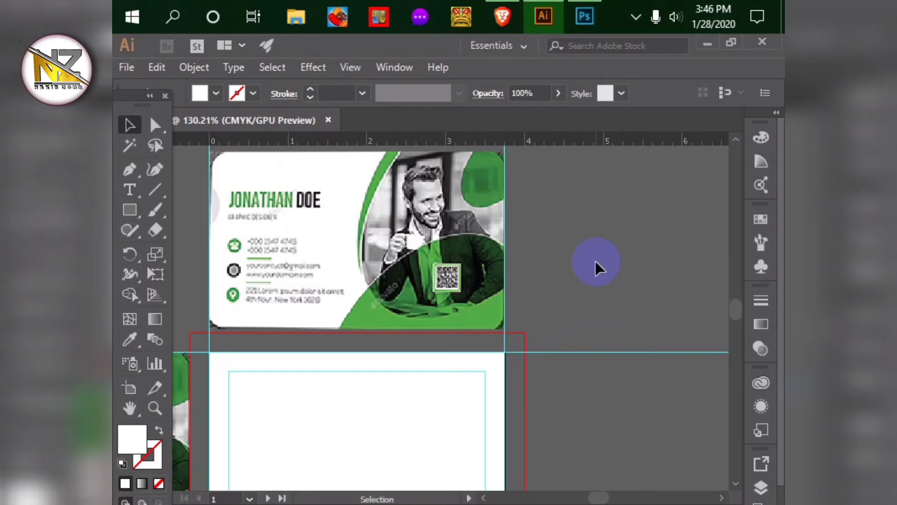
pyautogui.scroll(-1, 575, 230)
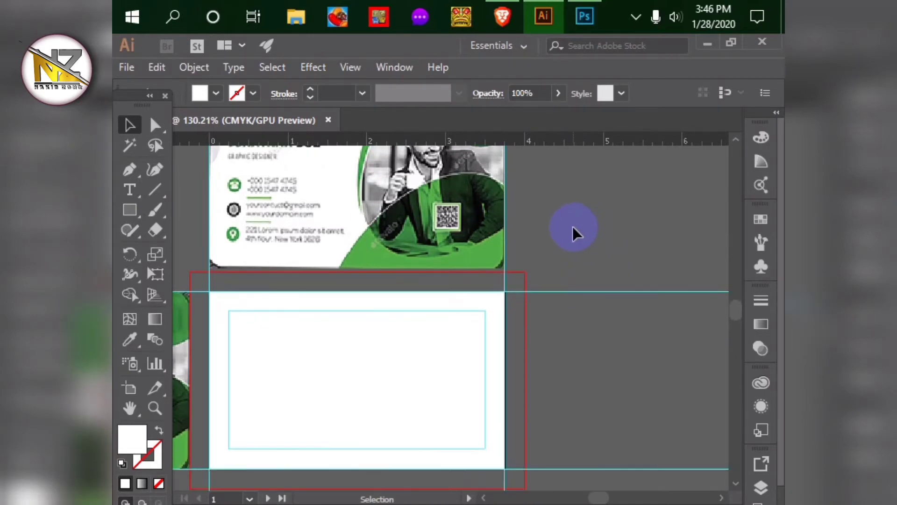
pyautogui.scroll(1, 575, 231)
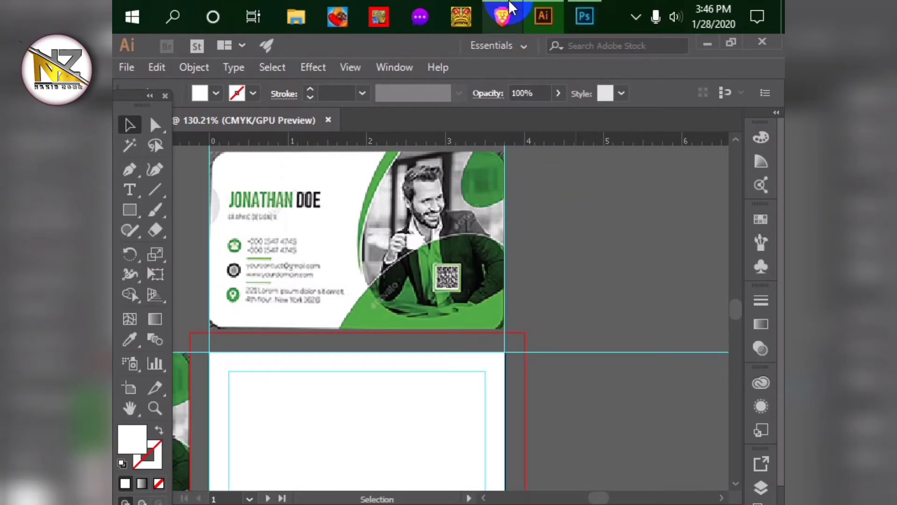
# - Switch to the Brave browser, close the extra blank tab and open pexels.com in the remaining one
pyautogui.click(502, 16)
pyautogui.click(532, 47)
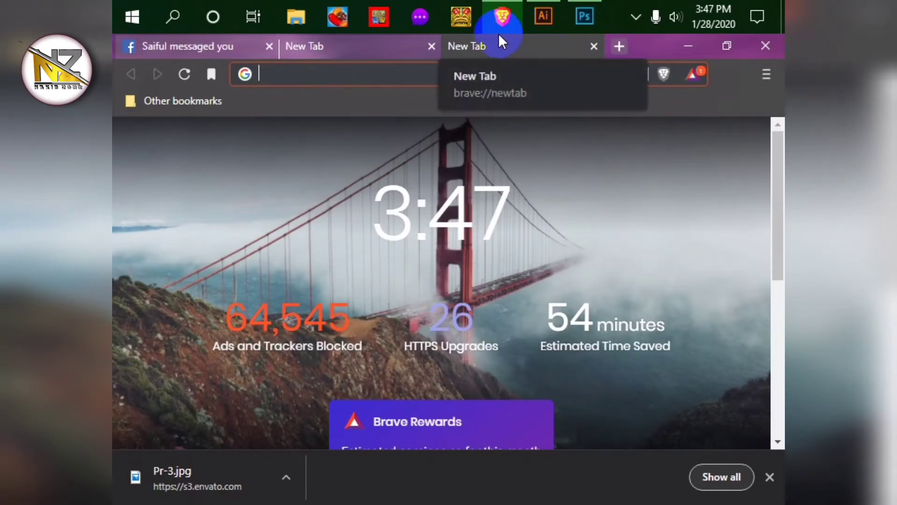
pyautogui.click(431, 46)
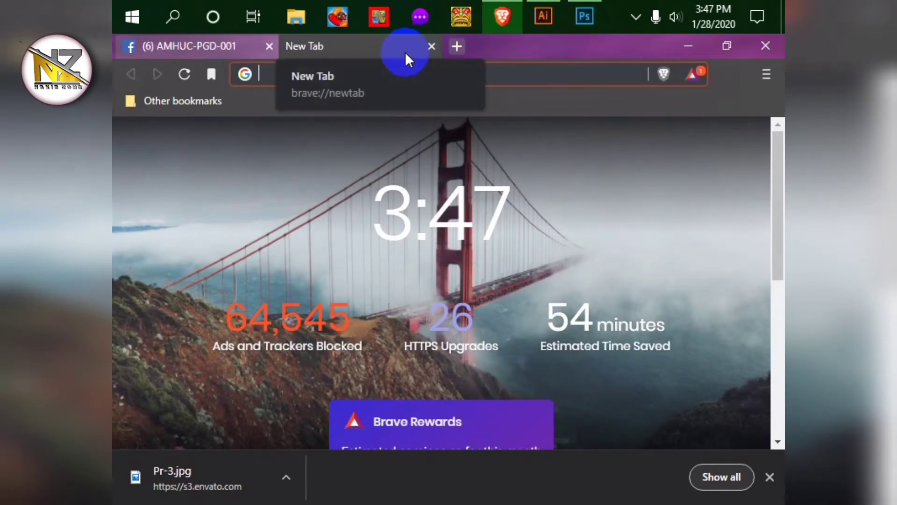
pyautogui.write('pexels.com')
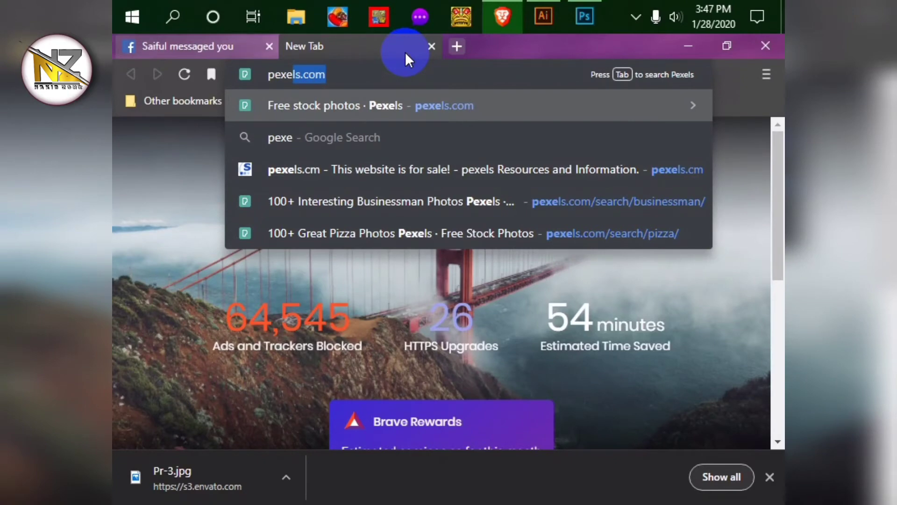
pyautogui.press('Return')
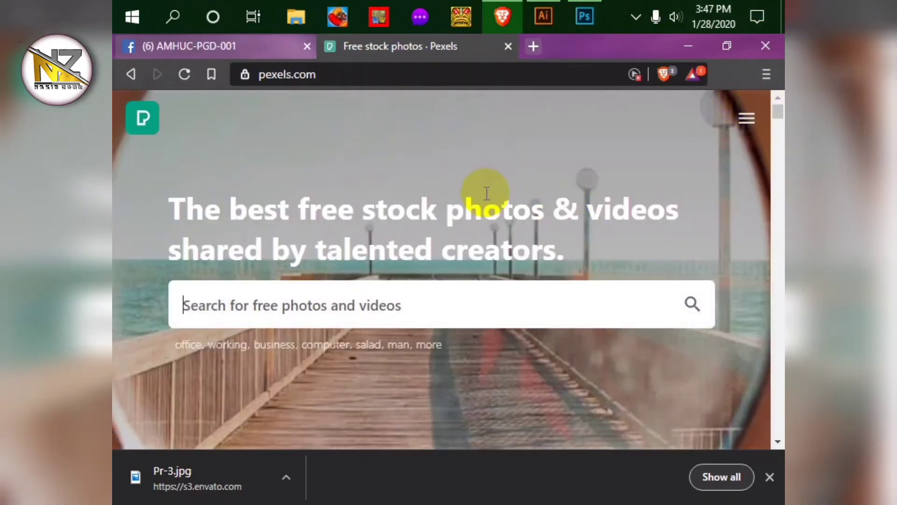
# - Search Pexels for "corporate man"
pyautogui.click(310, 304)
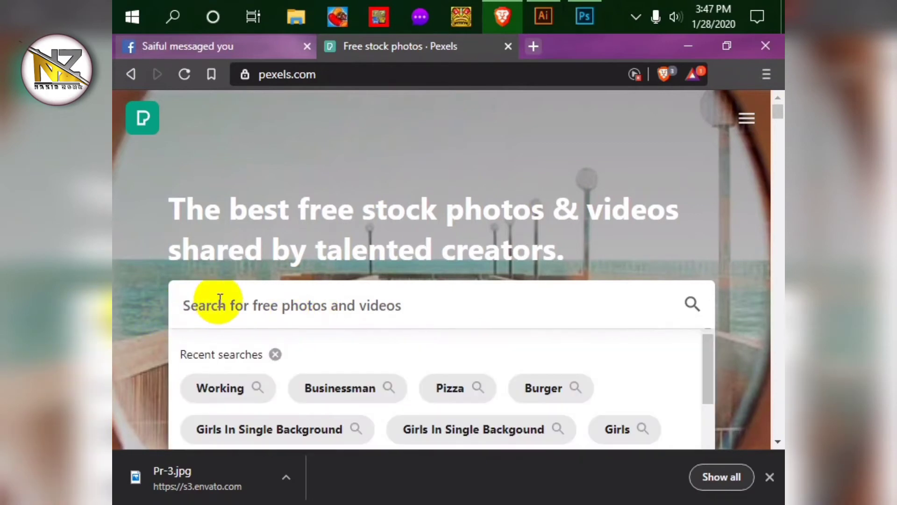
pyautogui.write('corporate ')
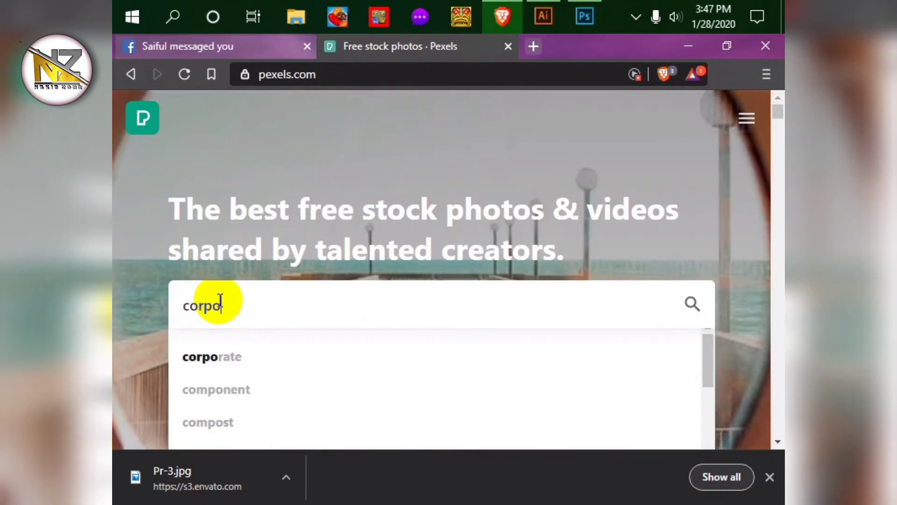
pyautogui.write('man')
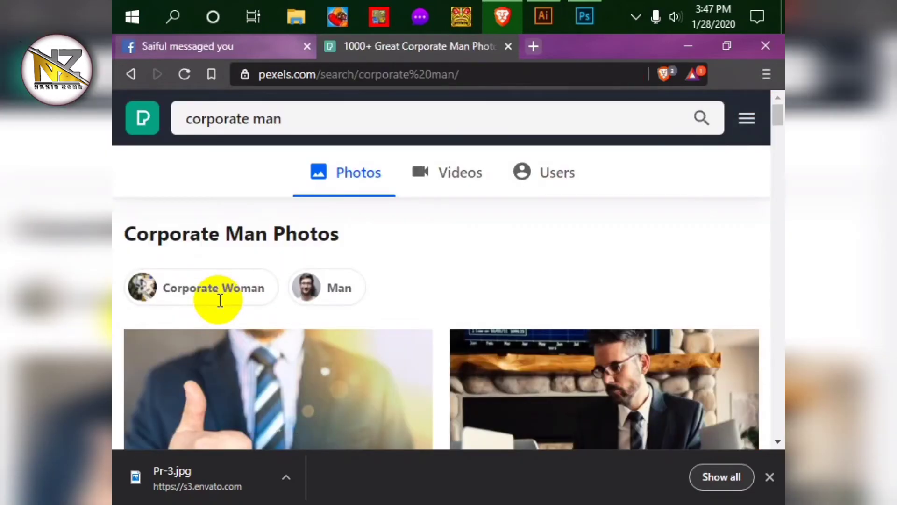
# - Browse the corporate man photos and open the page of the man wearing a blue suit at its download option
pyautogui.scroll(-5, 640, 327)
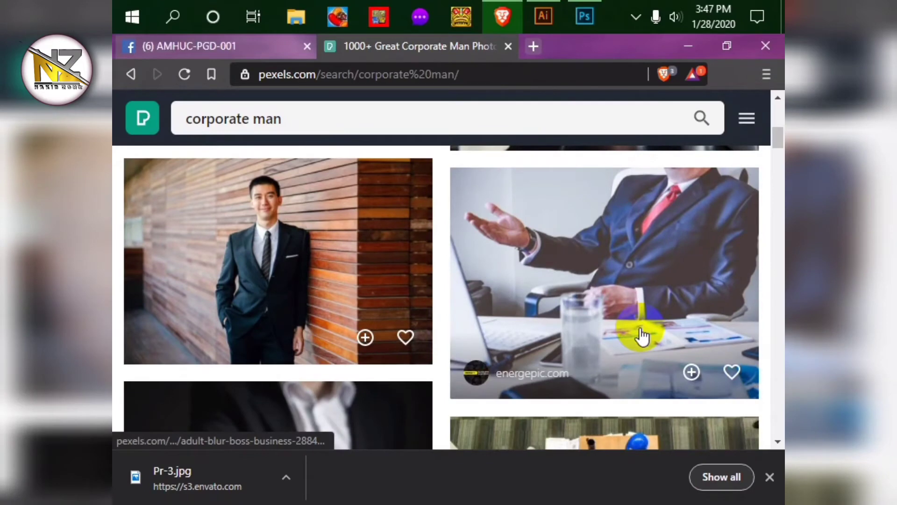
pyautogui.scroll(-4, 677, 332)
pyautogui.scroll(-12, 683, 336)
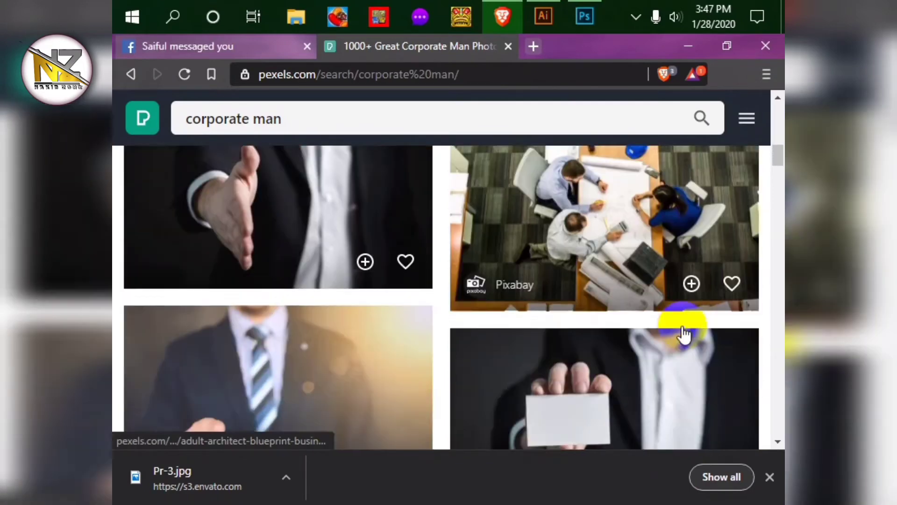
pyautogui.scroll(-8, 684, 332)
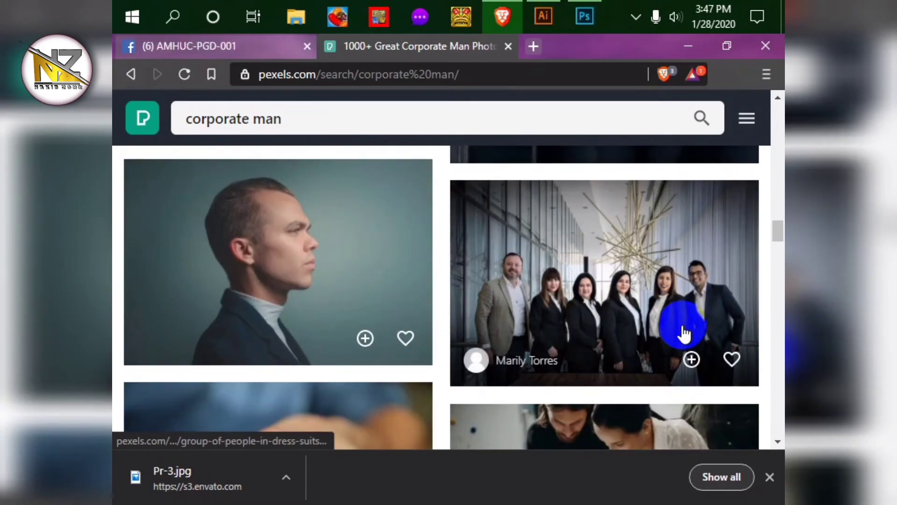
pyautogui.scroll(8, 682, 331)
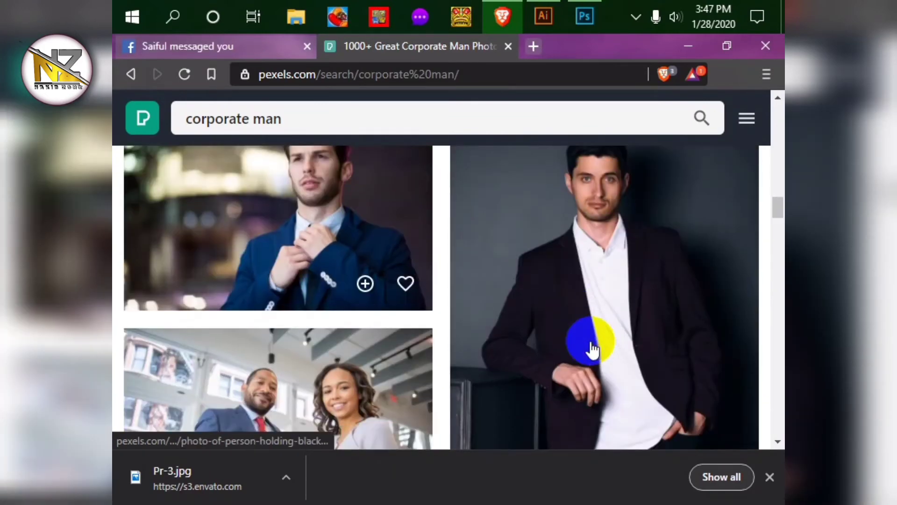
pyautogui.click(353, 222)
pyautogui.click(618, 256)
pyautogui.scroll(-5, 565, 253)
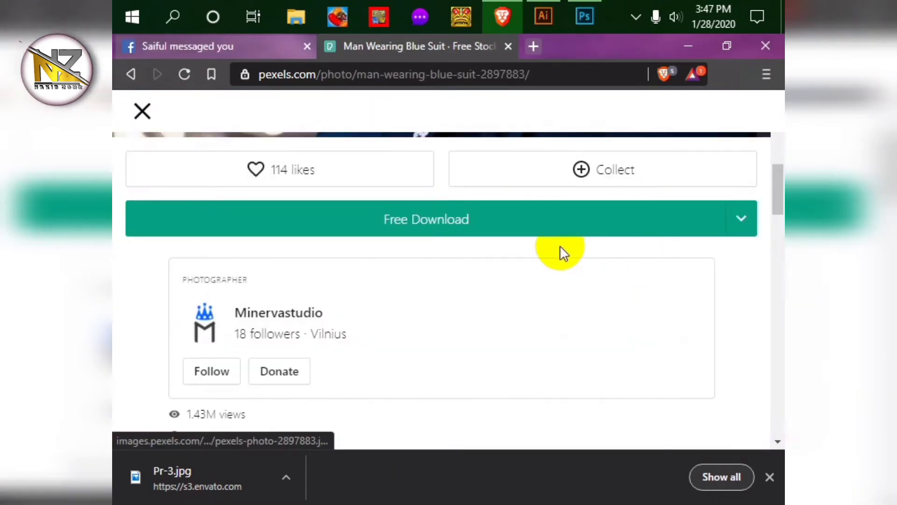
# - Try the free download of the blue-suit photo and reopen its page from the search results
pyautogui.click(457, 216)
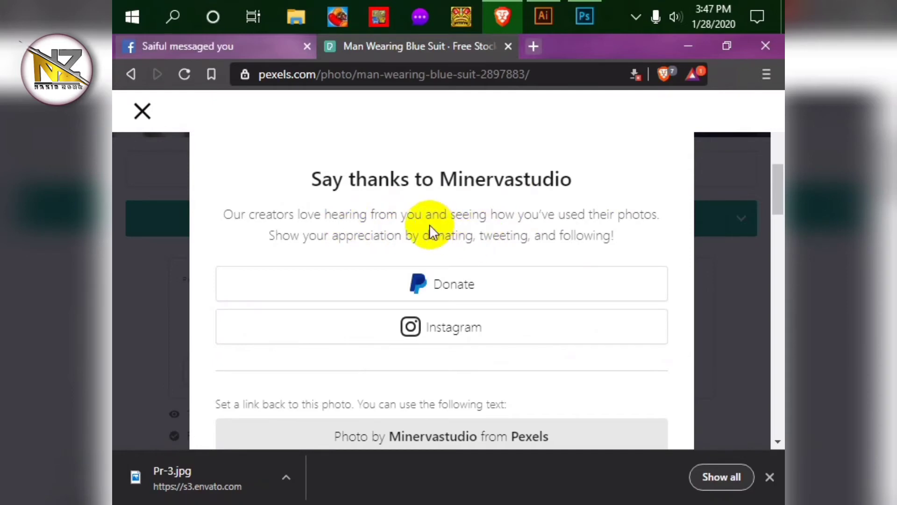
pyautogui.click(142, 112)
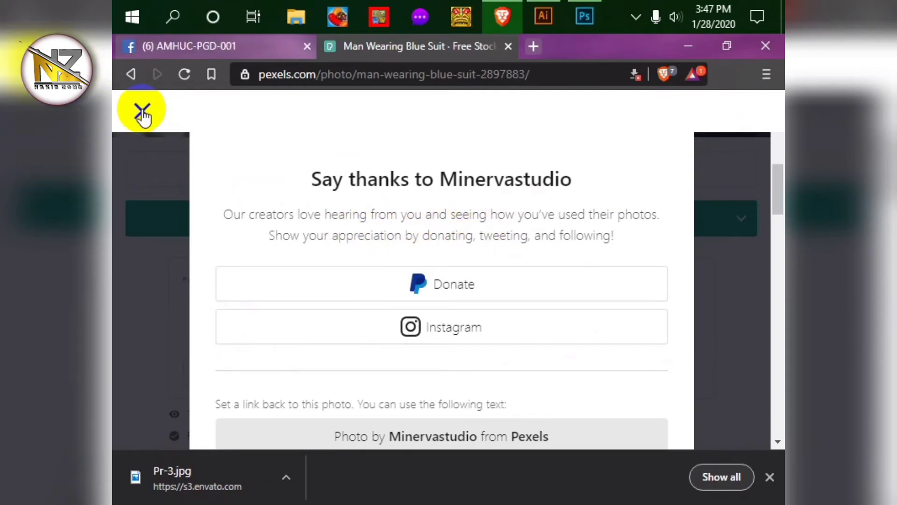
pyautogui.click(411, 243)
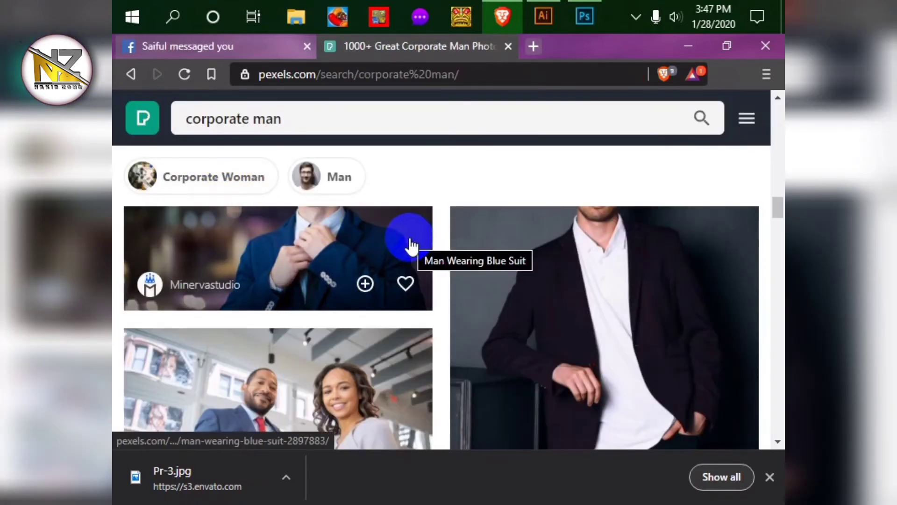
pyautogui.click(307, 249)
# - Save the blue-suit photo to the Desktop as pexels-photo-2897883.jpeg
pyautogui.rightClick(457, 244)
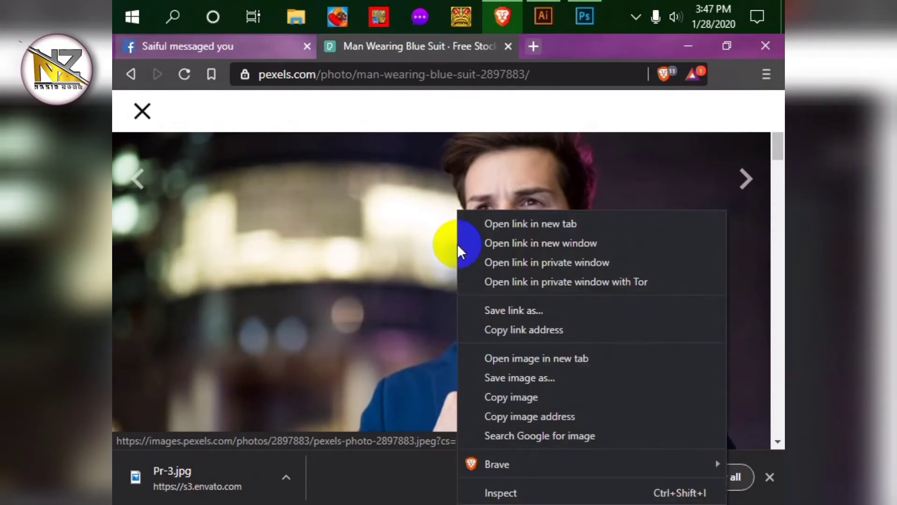
pyautogui.click(516, 375)
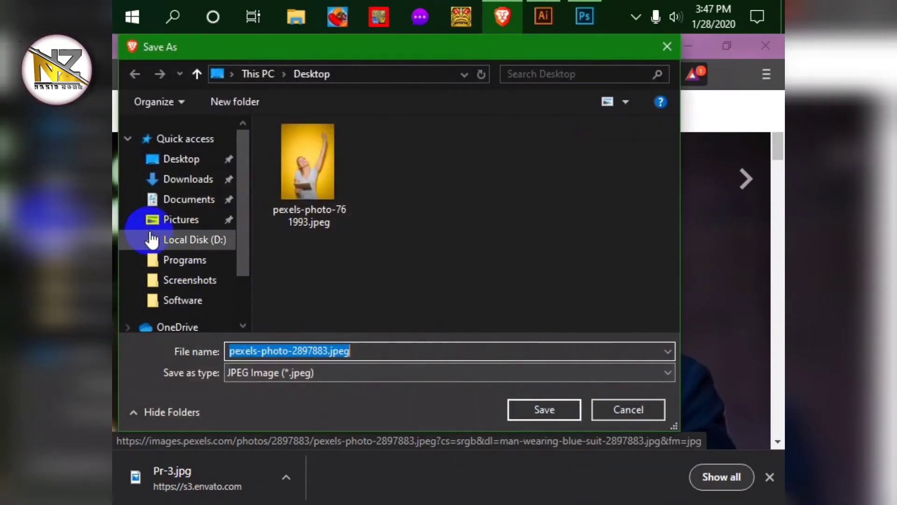
pyautogui.click(164, 158)
pyautogui.click(547, 407)
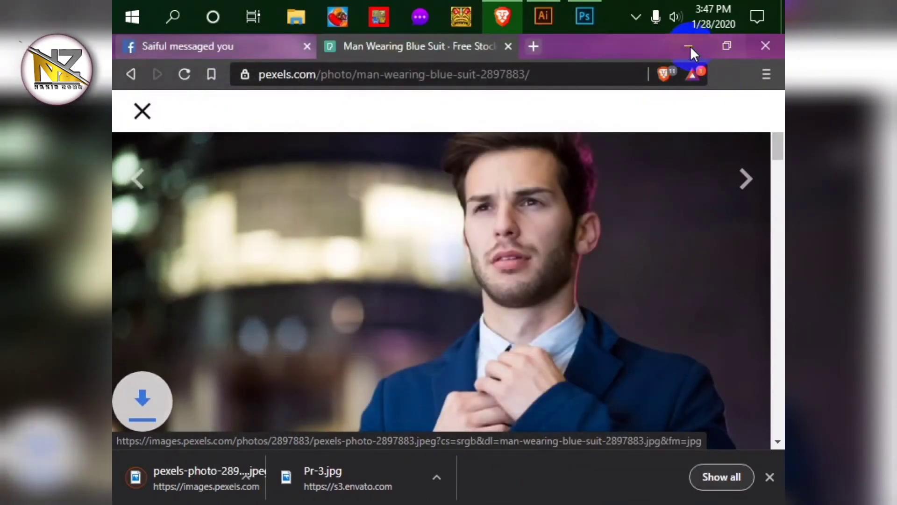
# - Switch to Illustrator and place pexels-photo-2897883.jpeg from the Desktop, about 2 in wide, beside the blank white card artboard
pyautogui.click(689, 46)
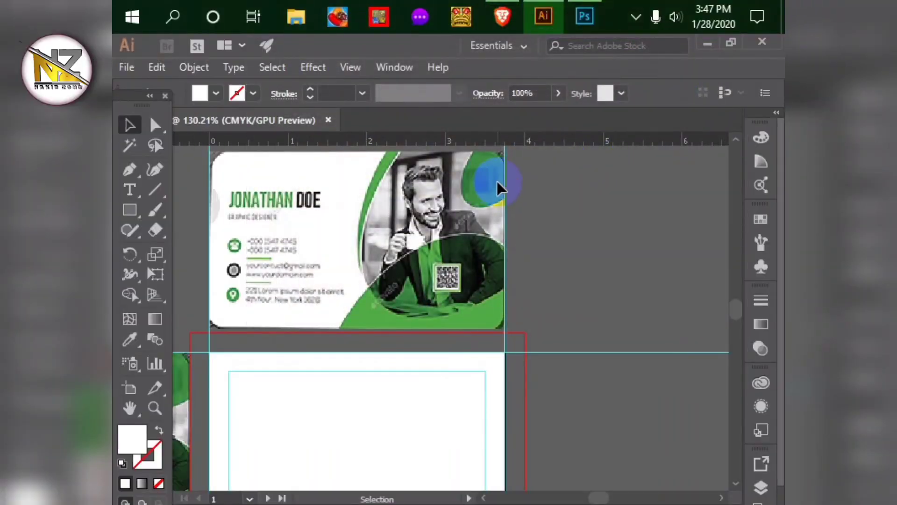
pyautogui.click(125, 67)
pyautogui.click(212, 302)
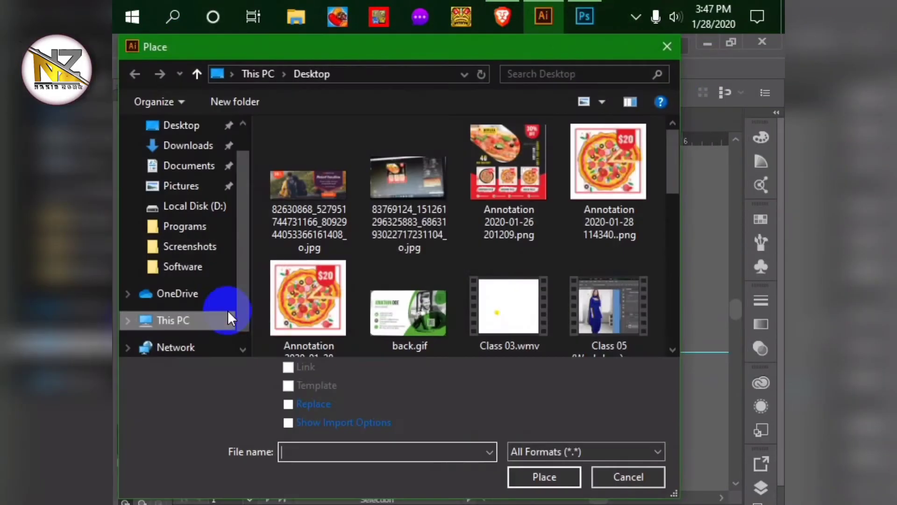
pyautogui.click(181, 126)
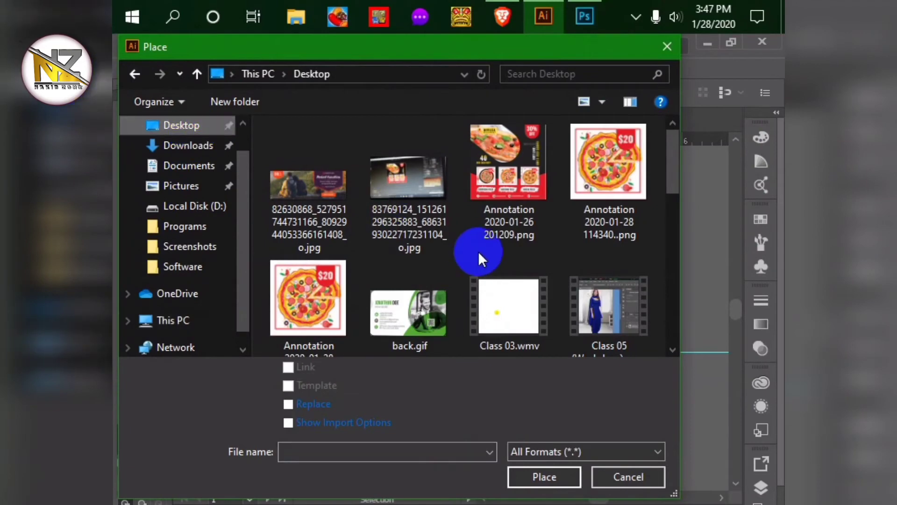
pyautogui.scroll(-2, 478, 251)
pyautogui.scroll(-6, 478, 251)
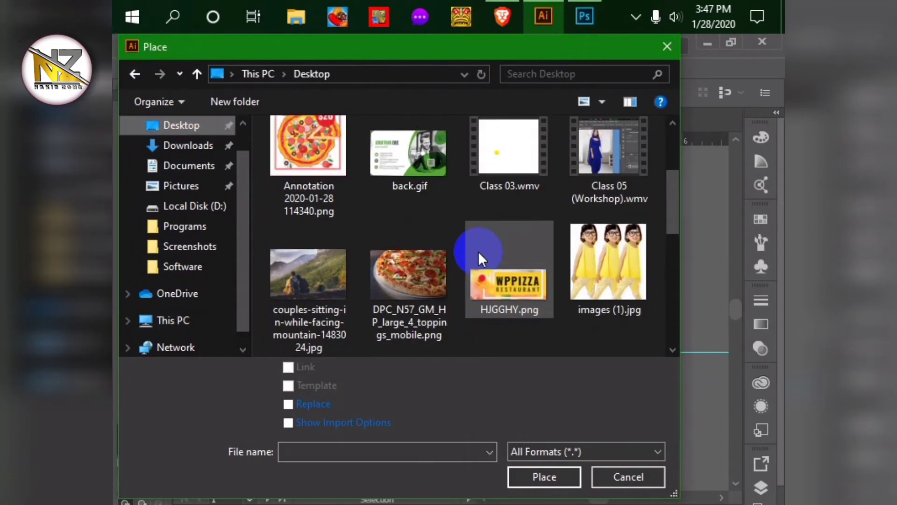
pyautogui.scroll(2, 366, 242)
pyautogui.click(312, 318)
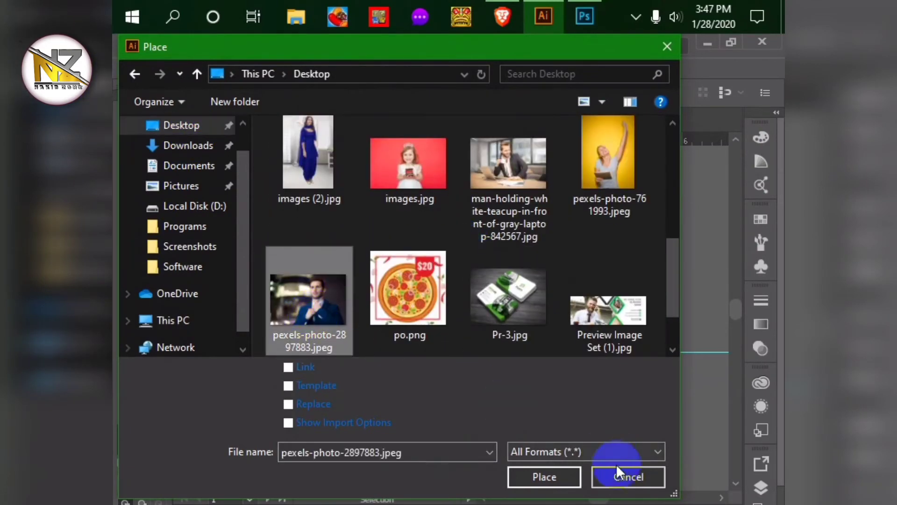
pyautogui.click(544, 477)
pyautogui.moveTo(536, 266); pyautogui.dragTo(693, 432)
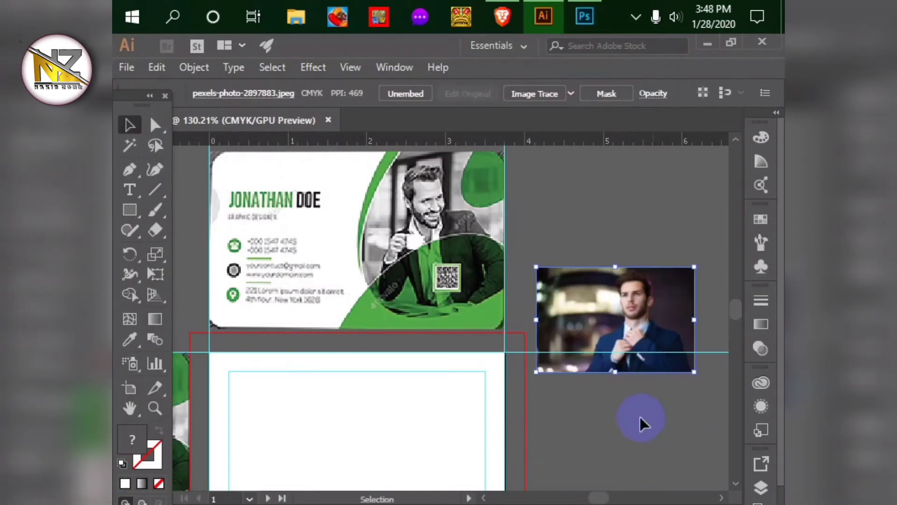
pyautogui.moveTo(621, 319); pyautogui.dragTo(632, 445)
pyautogui.click(637, 277)
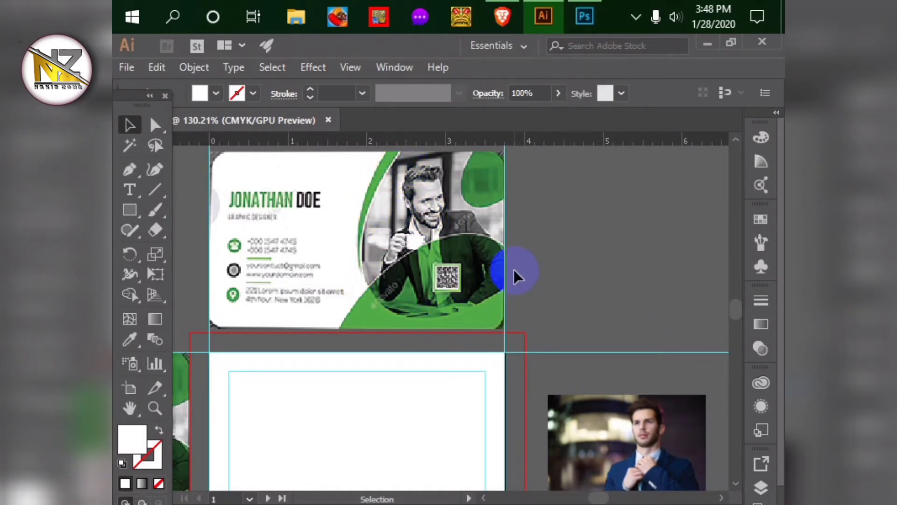
# - Trace the curved left edge of the reference card's photo area with the Pen tool, from its upper edge down to its lowest point
pyautogui.press('p')
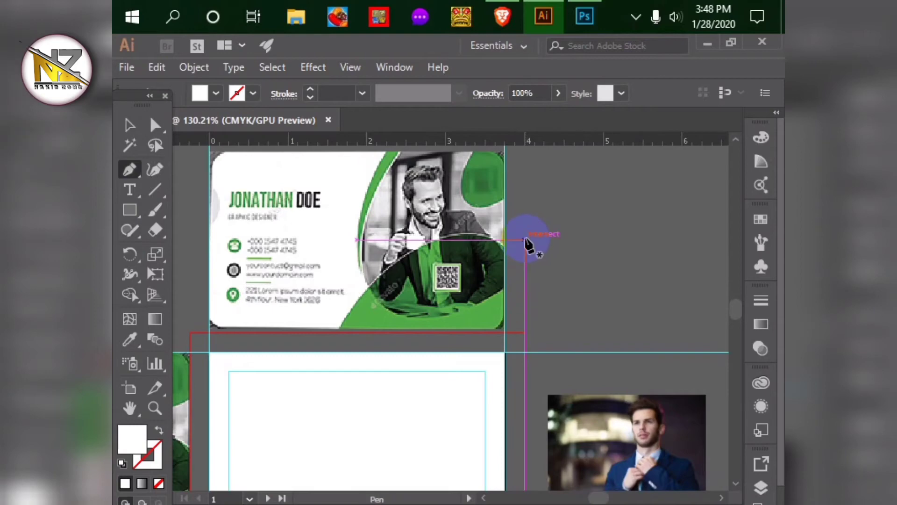
pyautogui.click(463, 193)
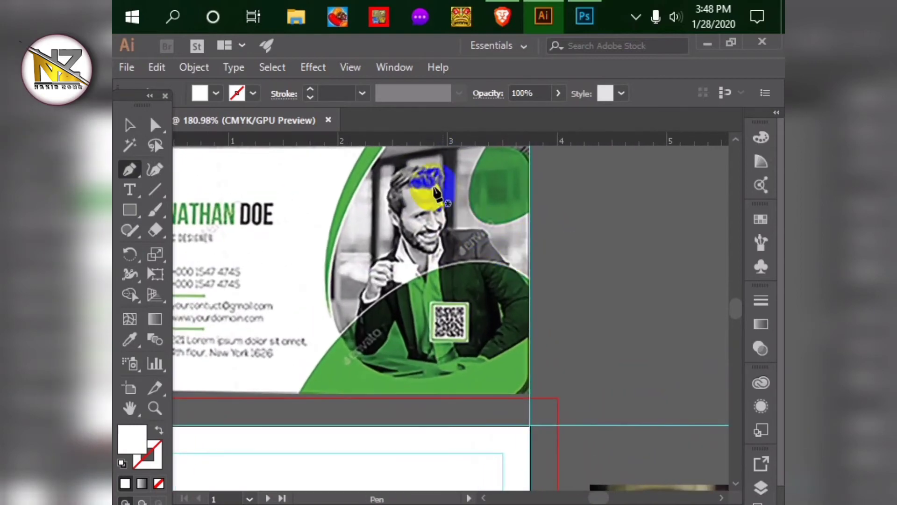
pyautogui.click(386, 149)
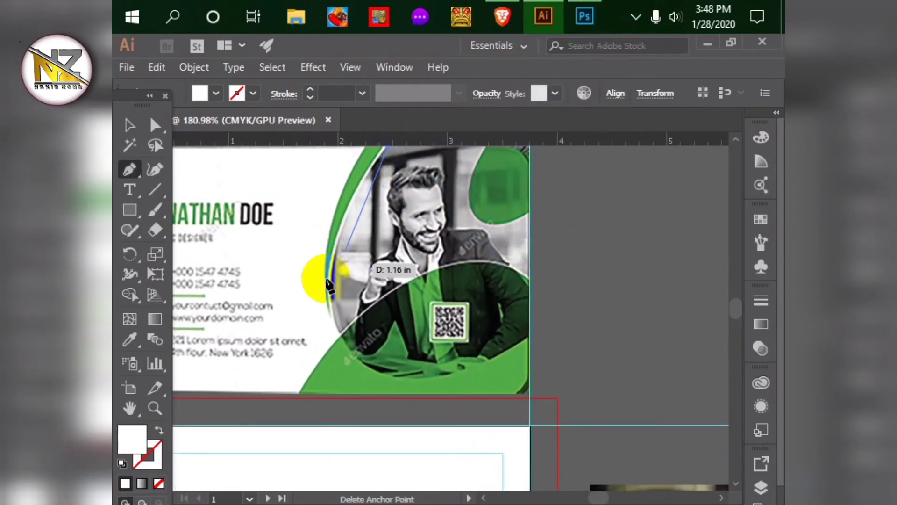
pyautogui.moveTo(332, 289); pyautogui.dragTo(333, 357)
pyautogui.click(331, 289)
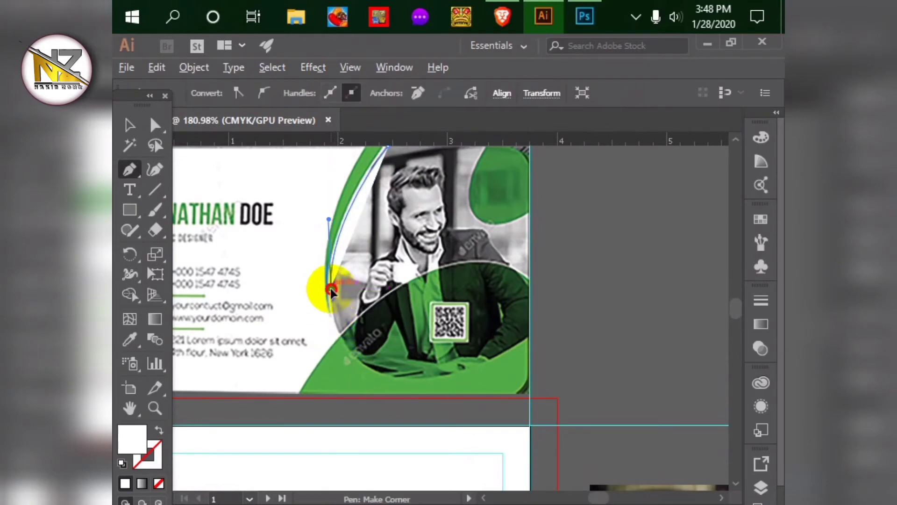
pyautogui.moveTo(400, 378); pyautogui.dragTo(474, 387)
pyautogui.click(401, 377)
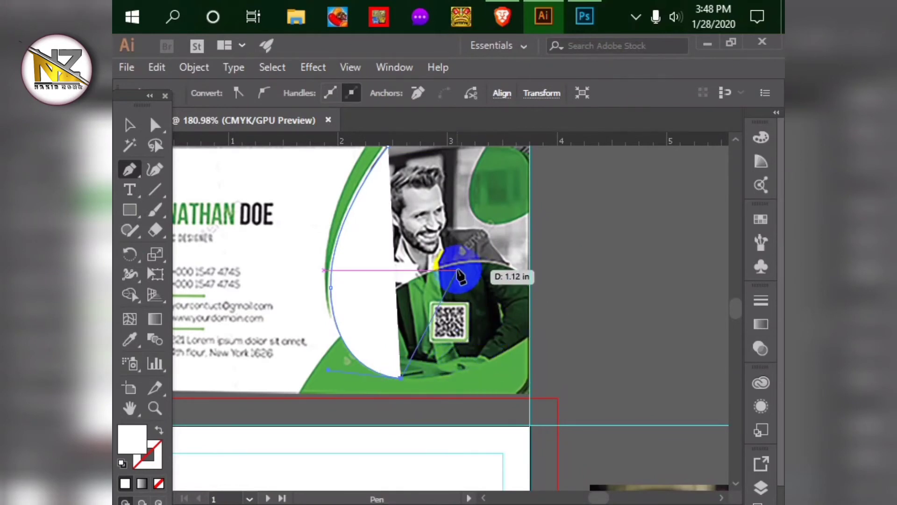
# - Remove the path's fill and finish the outline along the photo area's lower curve, right edge and upper edge, closing it at the starting anchor
pyautogui.click(159, 484)
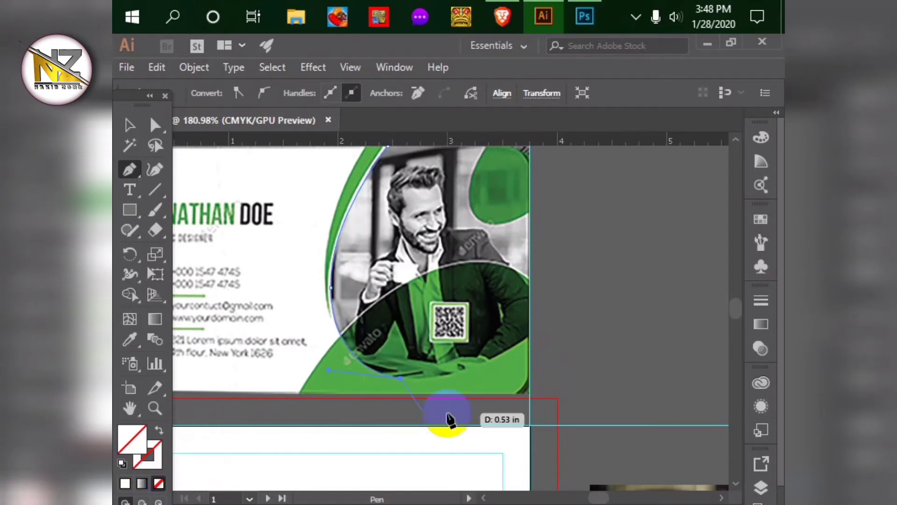
pyautogui.moveTo(462, 368)
pyautogui.mouseDown()
pyautogui.moveTo(512, 360)
pyautogui.moveTo(604, 282)
pyautogui.mouseUp()
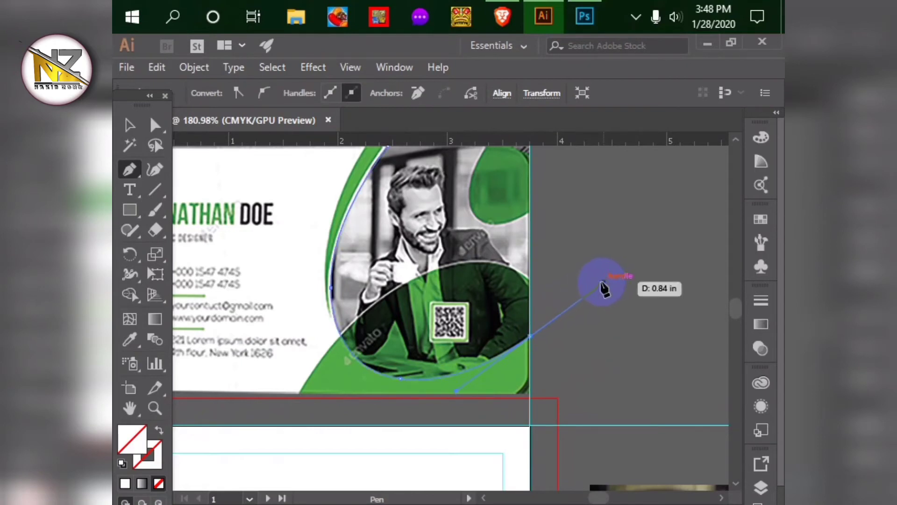
pyautogui.click(531, 343)
pyautogui.scroll(3, 542, 341)
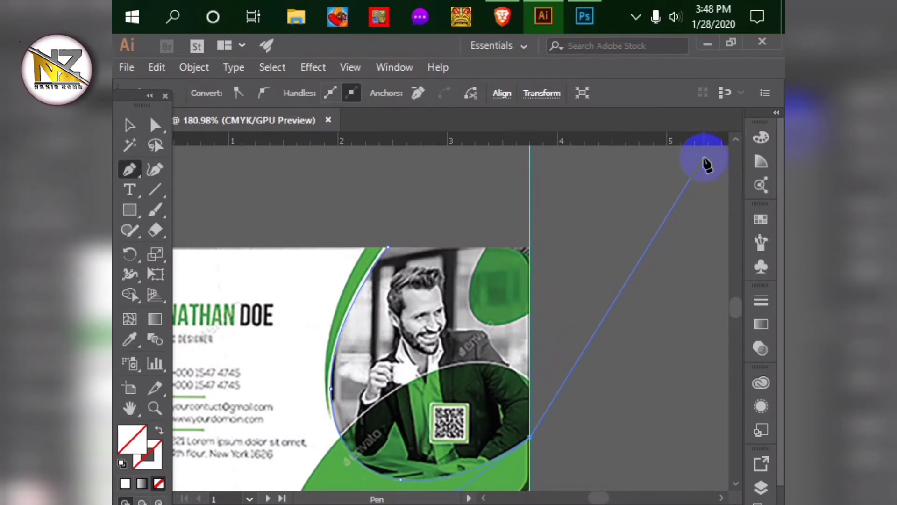
pyautogui.click(535, 238)
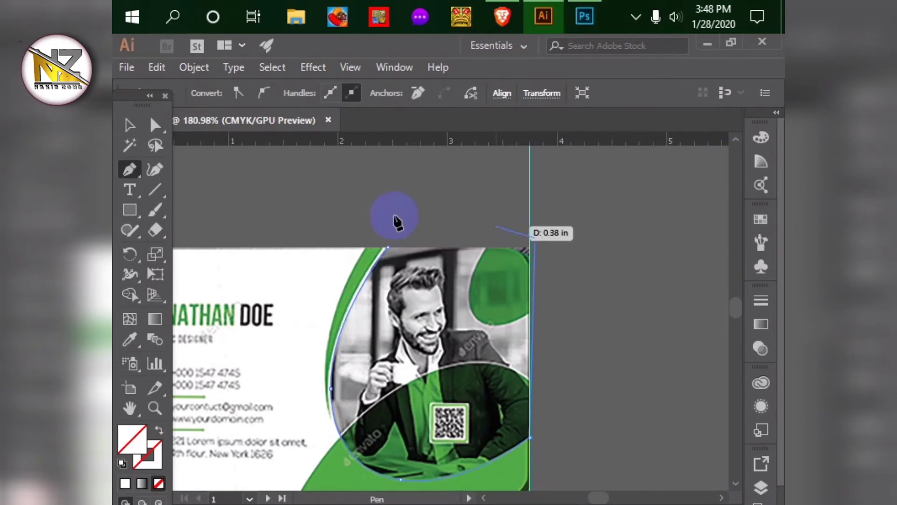
pyautogui.click(388, 247)
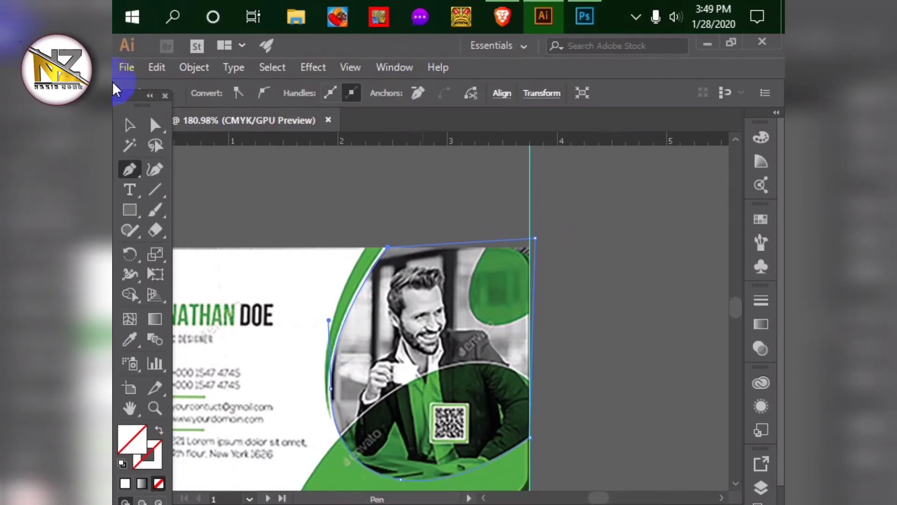
# - Fill the traced shape with the reference card's green and move it off the card to the upper right
pyautogui.click(130, 339)
pyautogui.click(346, 461)
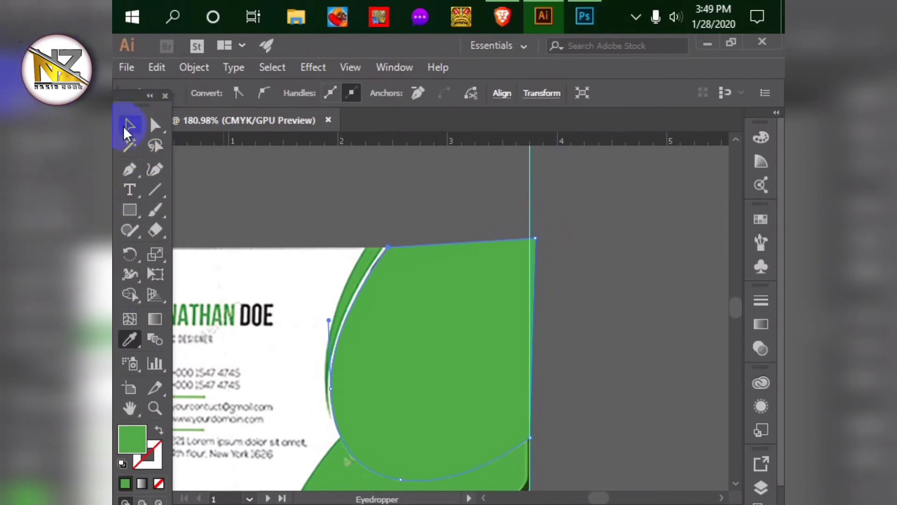
pyautogui.click(129, 125)
pyautogui.moveTo(503, 333); pyautogui.dragTo(666, 228)
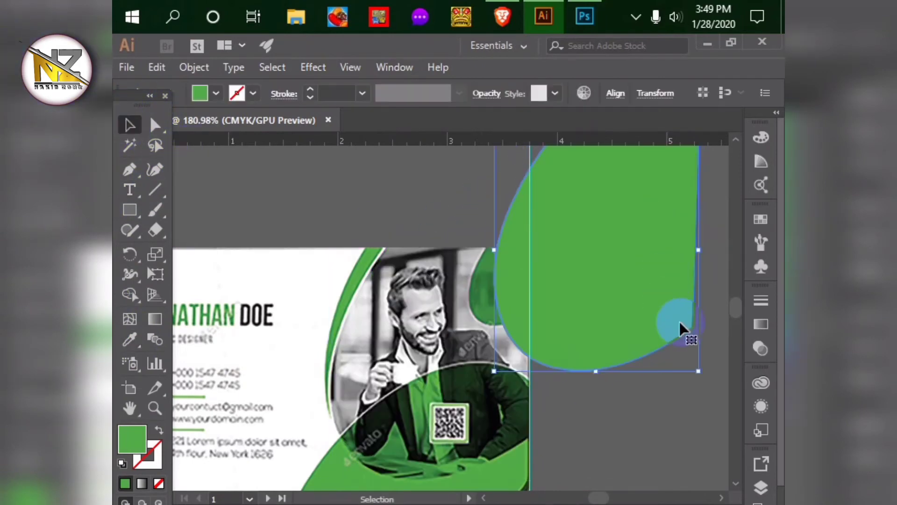
# - Move the green shape down so it overlaps the upper part of the placed man photo
pyautogui.moveTo(692, 332); pyautogui.dragTo(467, 272)
pyautogui.press('h')
pyautogui.press('v')
pyautogui.moveTo(459, 391); pyautogui.dragTo(468, 292)
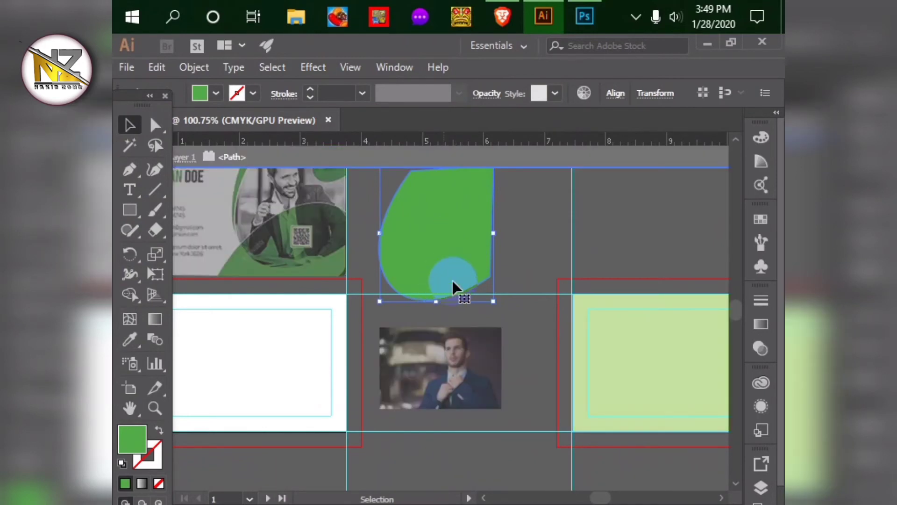
pyautogui.click(550, 250)
pyautogui.moveTo(432, 212); pyautogui.dragTo(442, 279)
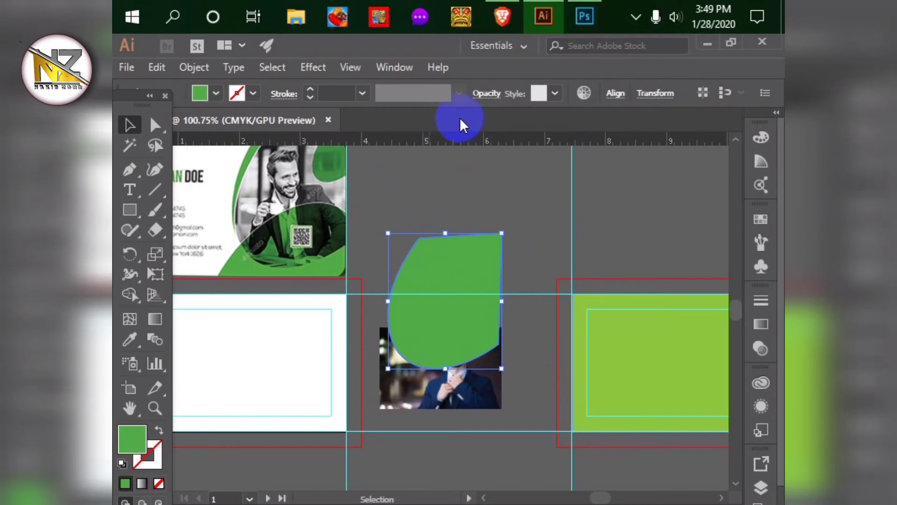
# - Reduce the green shape's opacity to 47%
pyautogui.click(487, 94)
pyautogui.click(477, 121)
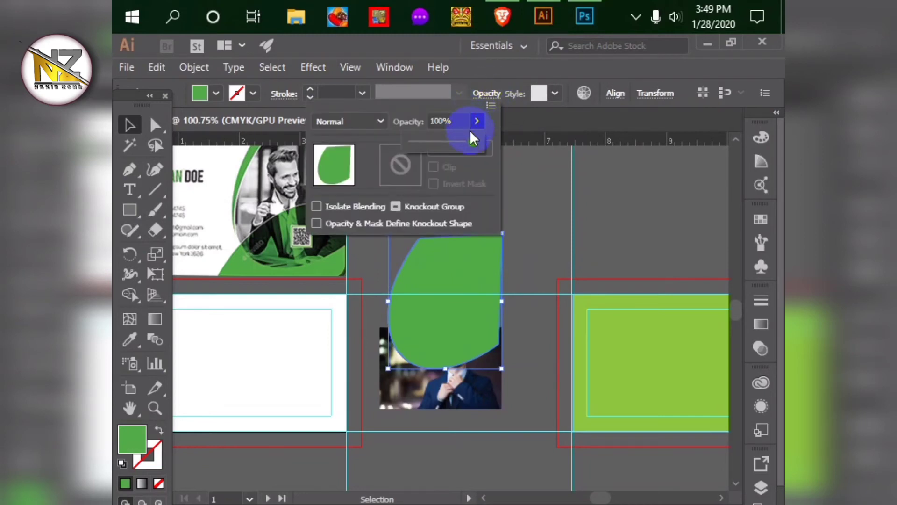
pyautogui.moveTo(448, 139); pyautogui.dragTo(439, 139)
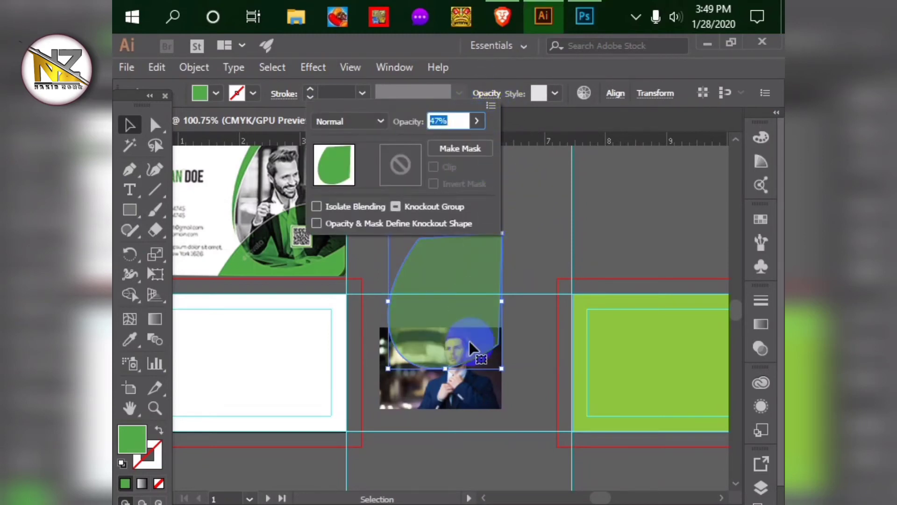
# - Enlarge the placed man photo proportionally to about 3.5 in wide so it extends behind the whole green shape
pyautogui.click(447, 396)
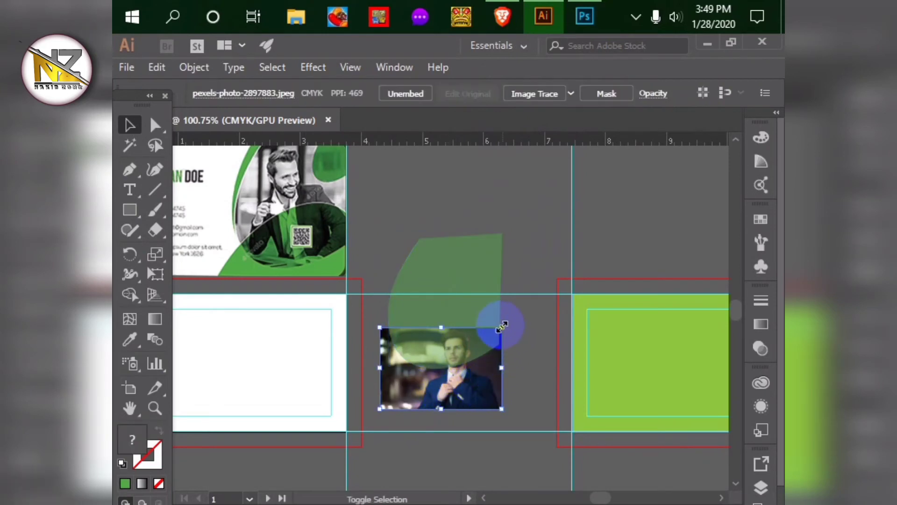
pyautogui.moveTo(503, 325); pyautogui.dragTo(640, 193)
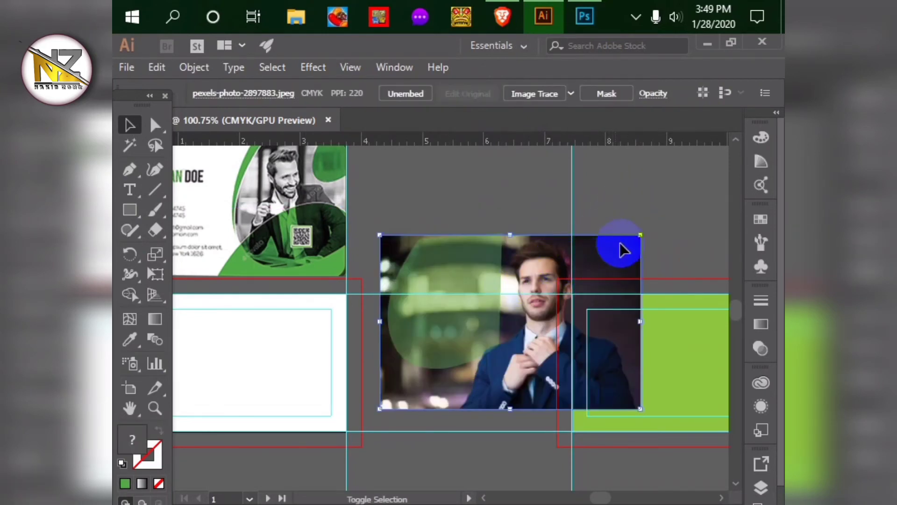
pyautogui.moveTo(640, 408); pyautogui.dragTo(608, 375)
pyautogui.click(448, 224)
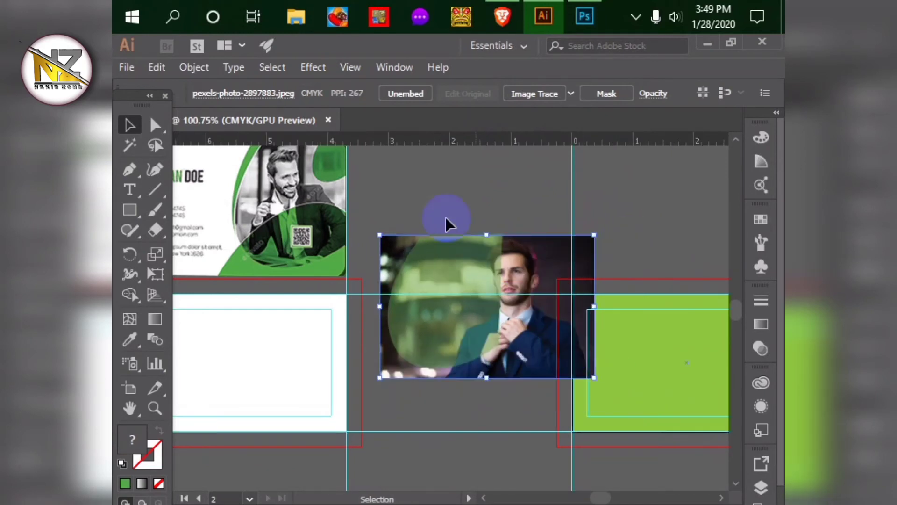
# - Set the green shape's opacity to 55%
pyautogui.click(471, 291)
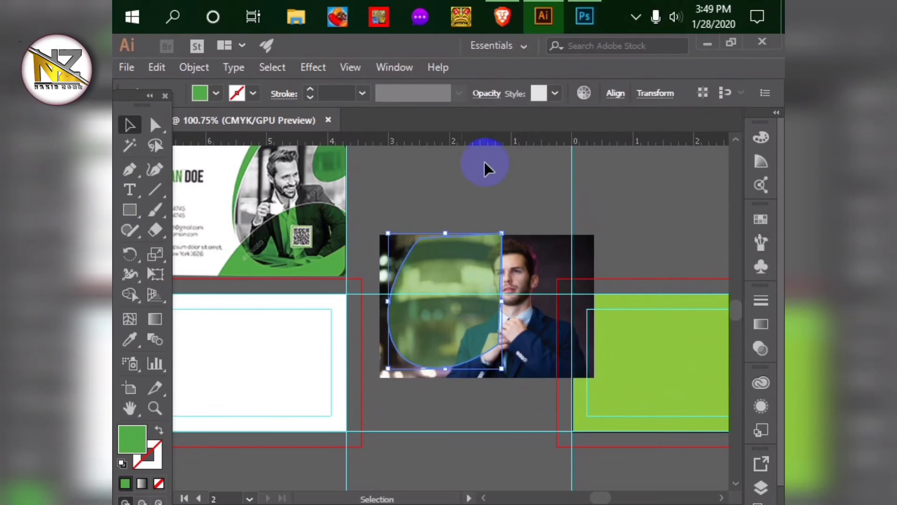
pyautogui.click(486, 95)
pyautogui.click(477, 121)
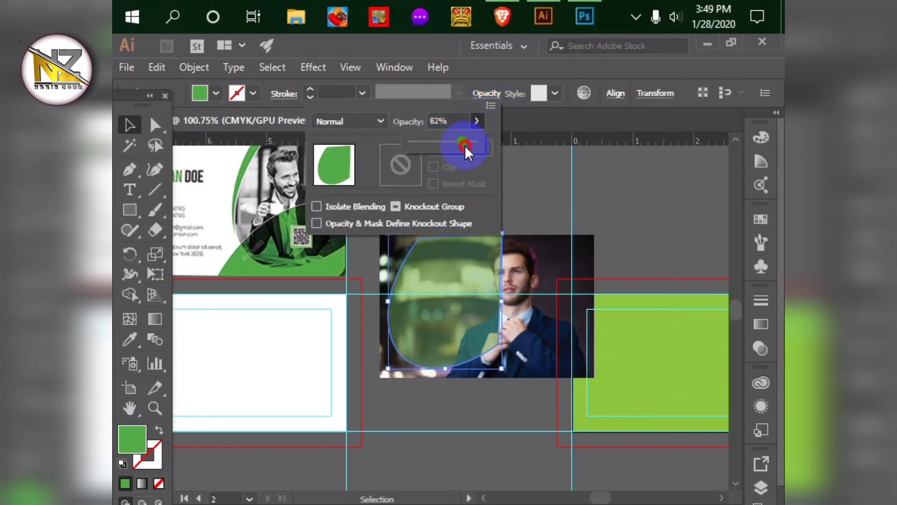
pyautogui.moveTo(452, 155); pyautogui.dragTo(451, 155)
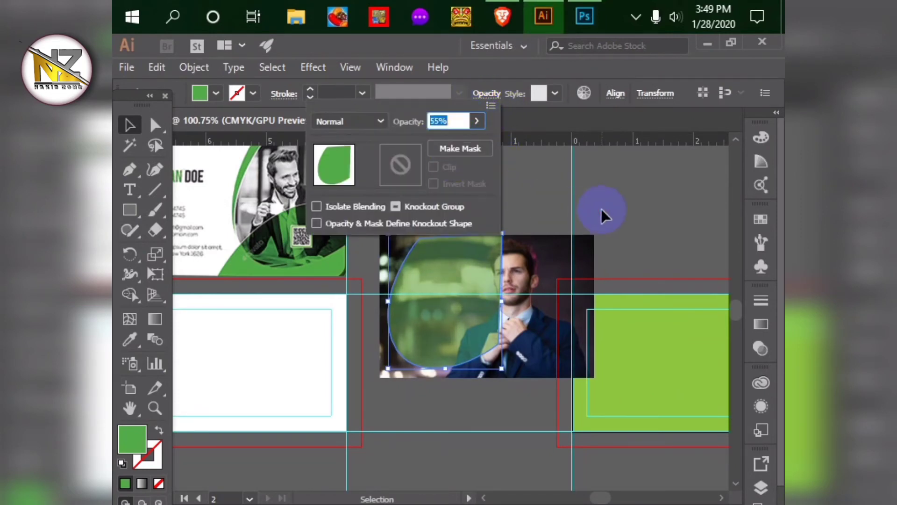
# - Move the semi-transparent green shape right so it covers the man's head and torso in the photo
pyautogui.click(558, 272)
pyautogui.moveTo(454, 301); pyautogui.dragTo(515, 301)
pyautogui.click(674, 222)
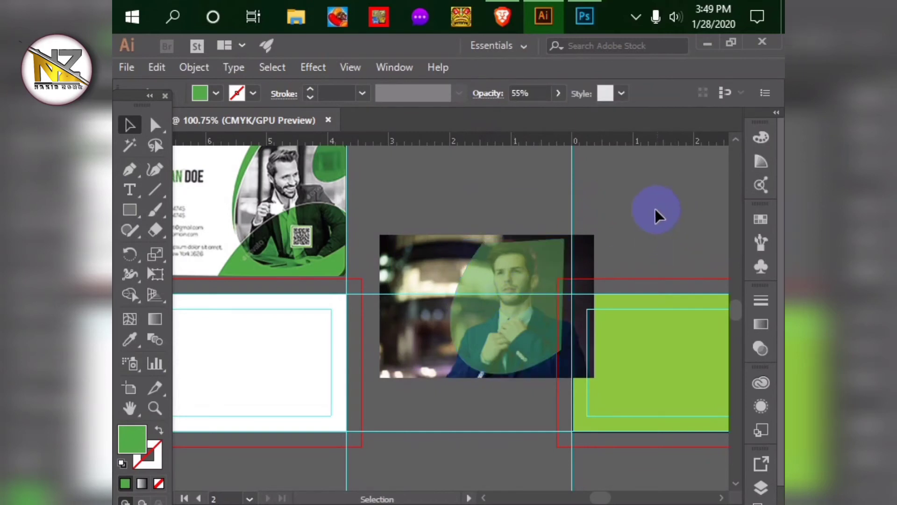
# - Make a clipping mask from the green shape and the man photo
pyautogui.click(416, 200)
pyautogui.moveTo(417, 200); pyautogui.dragTo(529, 370)
pyautogui.rightClick(497, 332)
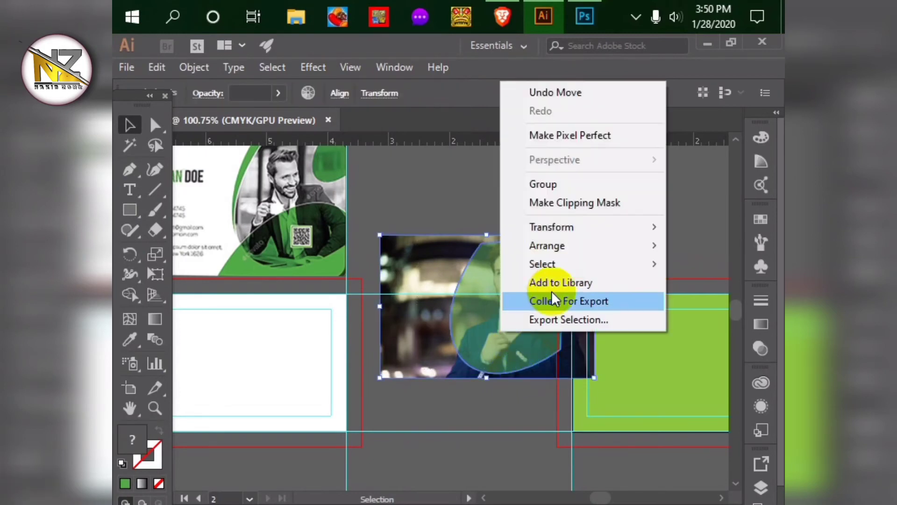
pyautogui.click(576, 205)
pyautogui.click(486, 202)
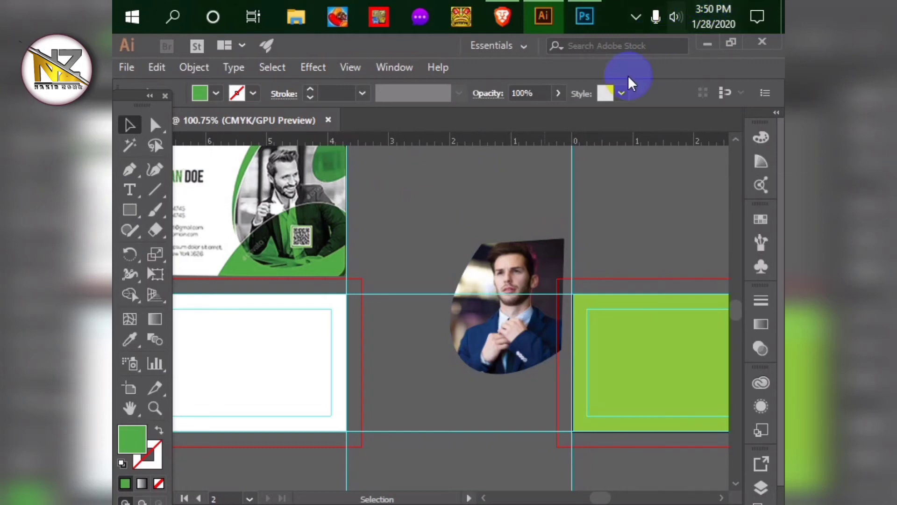
# - Place a vertical ruler guide at the left edge of the photo shape on the reference card above the white card
pyautogui.moveTo(385, 136); pyautogui.dragTo(229, 217)
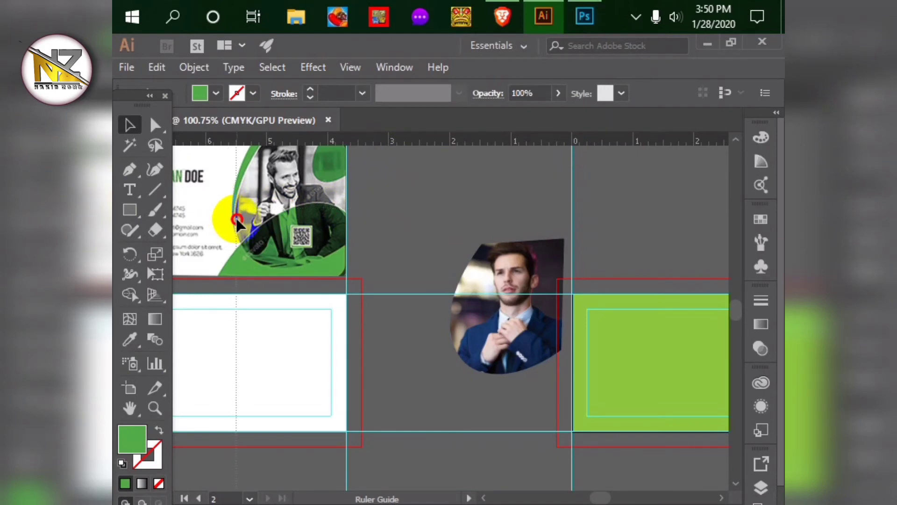
pyautogui.moveTo(234, 214); pyautogui.dragTo(236, 214)
pyautogui.press('z')
pyautogui.moveTo(281, 245); pyautogui.dragTo(567, 322)
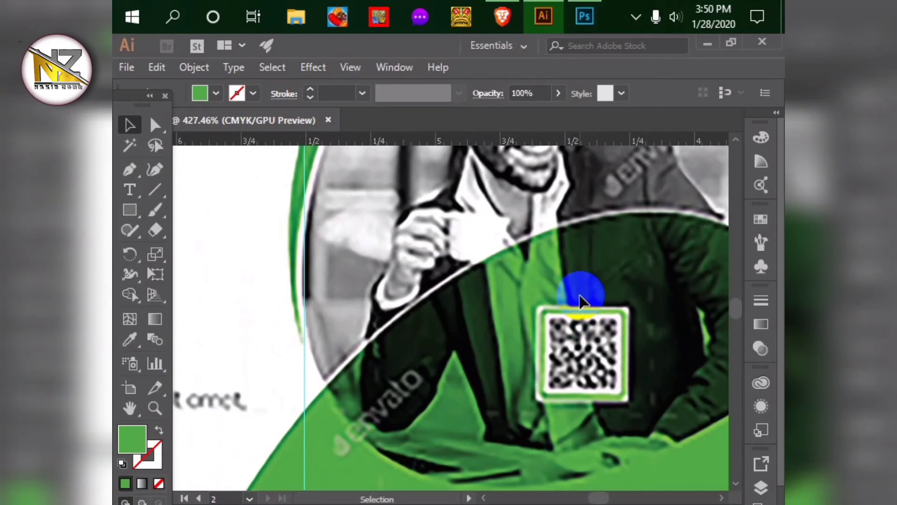
pyautogui.scroll(-4, 669, 316)
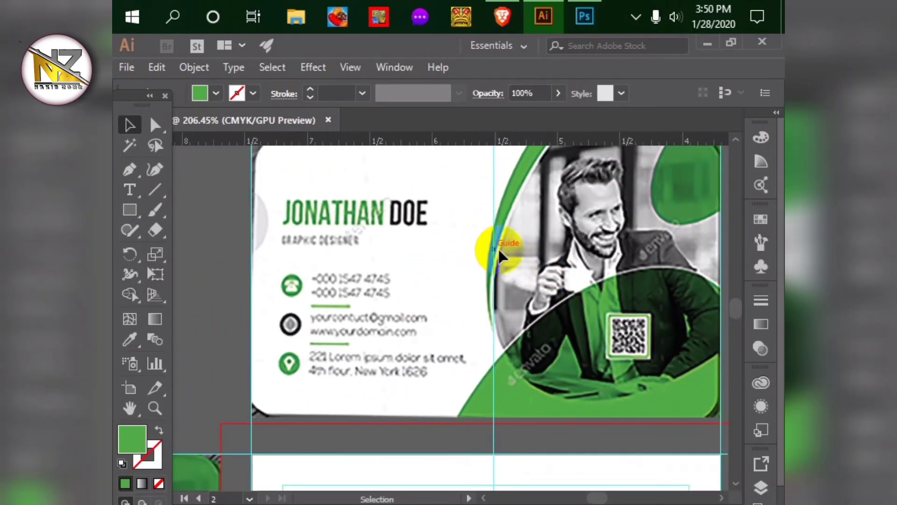
# - Move the clipped man photo onto the white card with its left edge on the new vertical guide
pyautogui.moveTo(578, 296); pyautogui.dragTo(379, 161)
pyautogui.moveTo(461, 236); pyautogui.dragTo(373, 203)
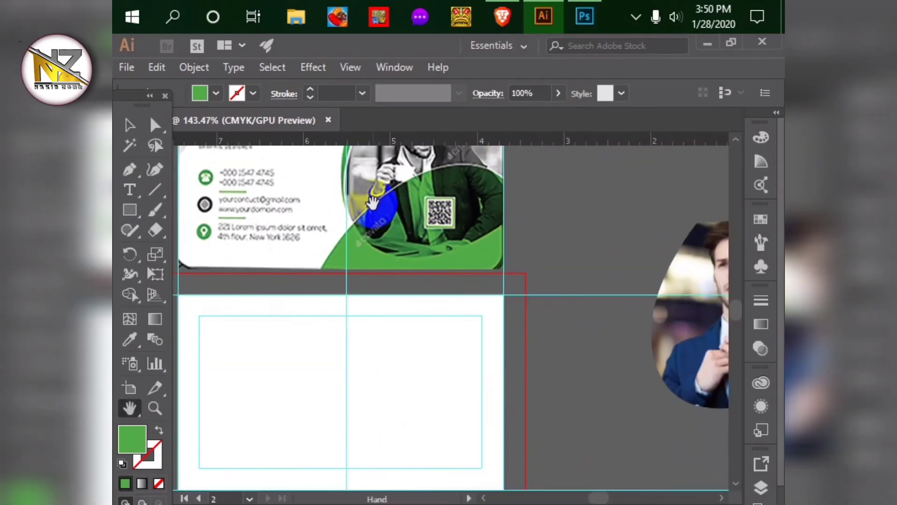
pyautogui.moveTo(686, 337); pyautogui.dragTo(379, 380)
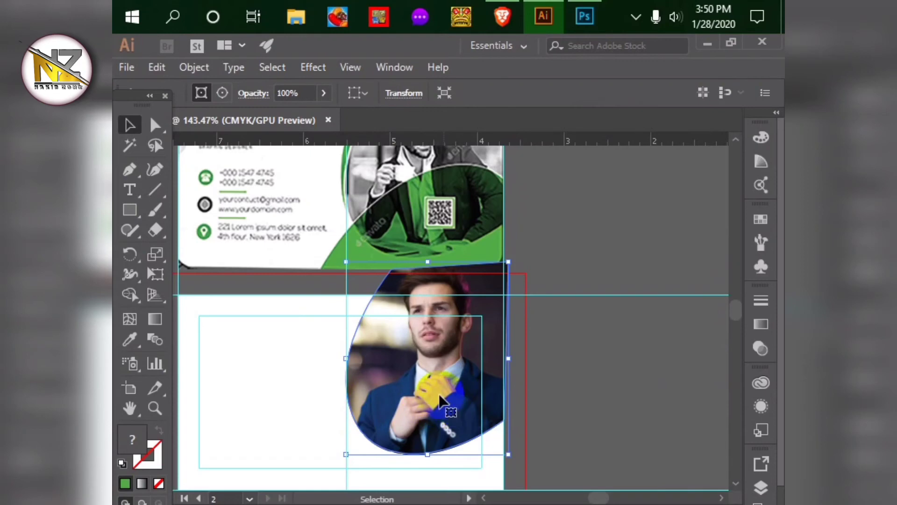
pyautogui.moveTo(432, 392); pyautogui.dragTo(434, 408)
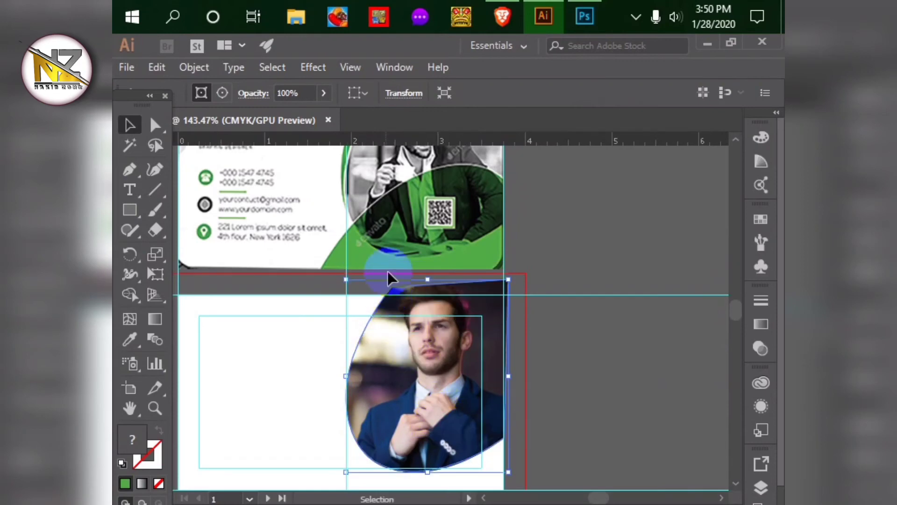
# - Move the clipped photo down so its upper-left corner meets the guide at the card's top edge
pyautogui.moveTo(393, 275); pyautogui.dragTo(718, 427)
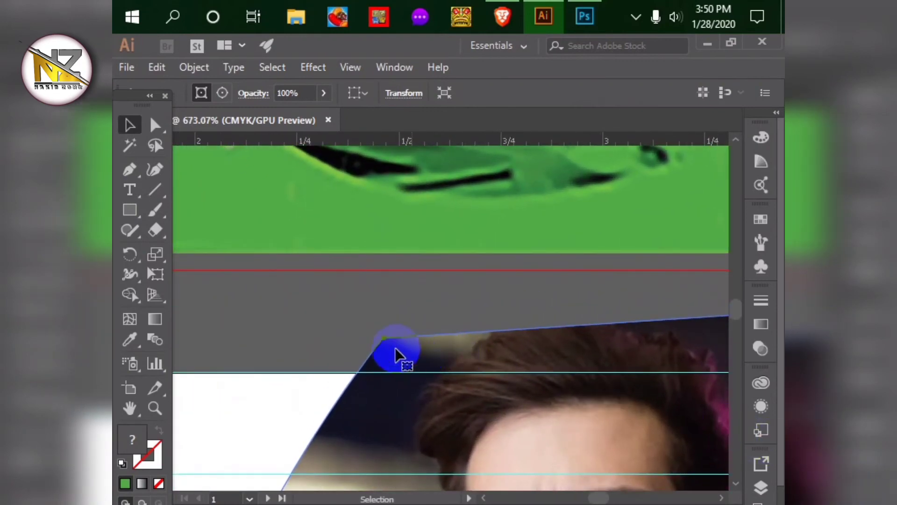
pyautogui.moveTo(391, 338); pyautogui.dragTo(491, 367)
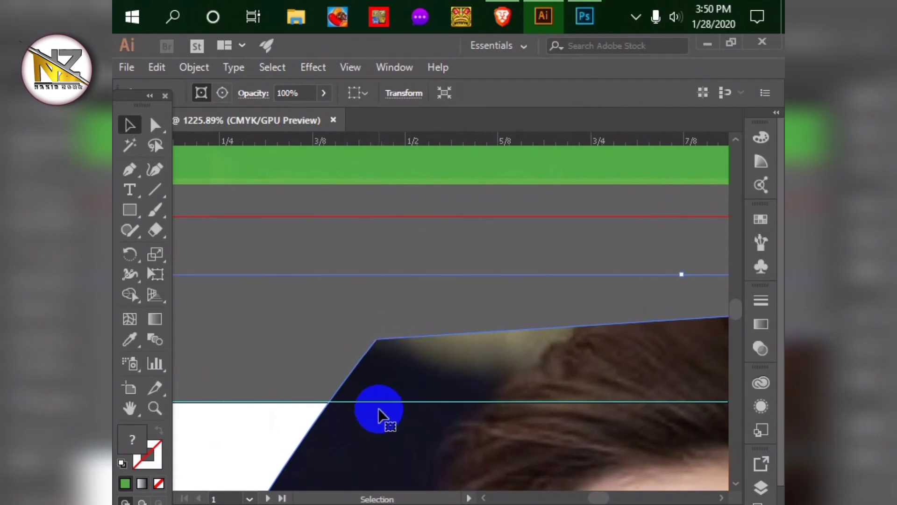
pyautogui.moveTo(376, 386); pyautogui.dragTo(377, 449)
pyautogui.click(320, 324)
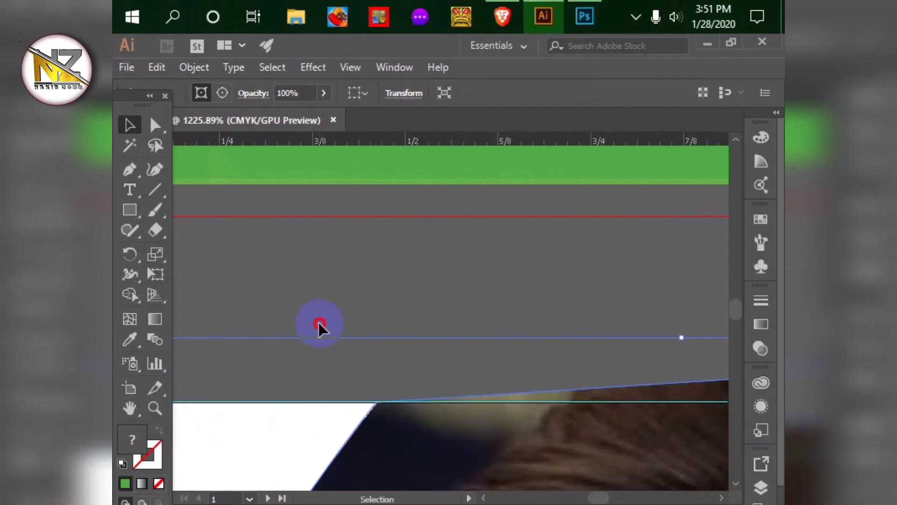
# - Place a horizontal ruler guide at the lowest edge of the photo shape on the reference card beside the white card
pyautogui.scroll(-10, 373, 381)
pyautogui.scroll(-6, 502, 384)
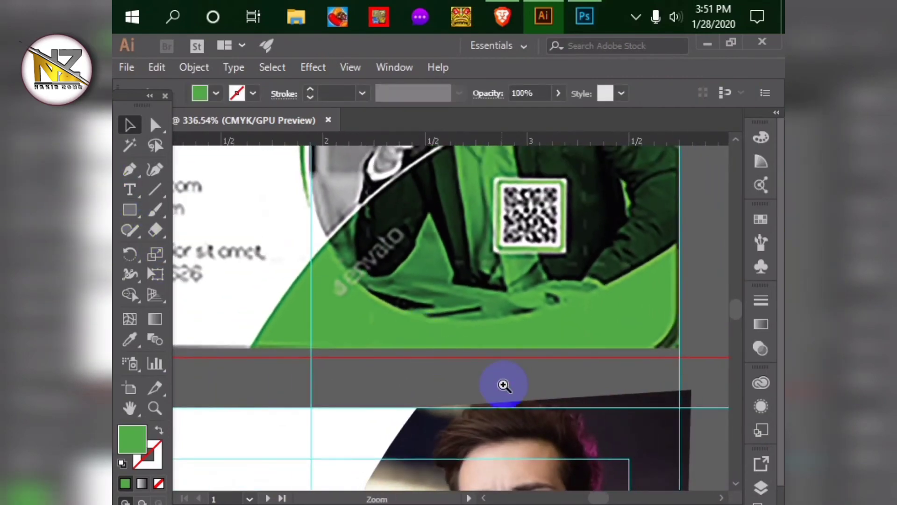
pyautogui.scroll(-5, 627, 425)
pyautogui.scroll(1, 524, 377)
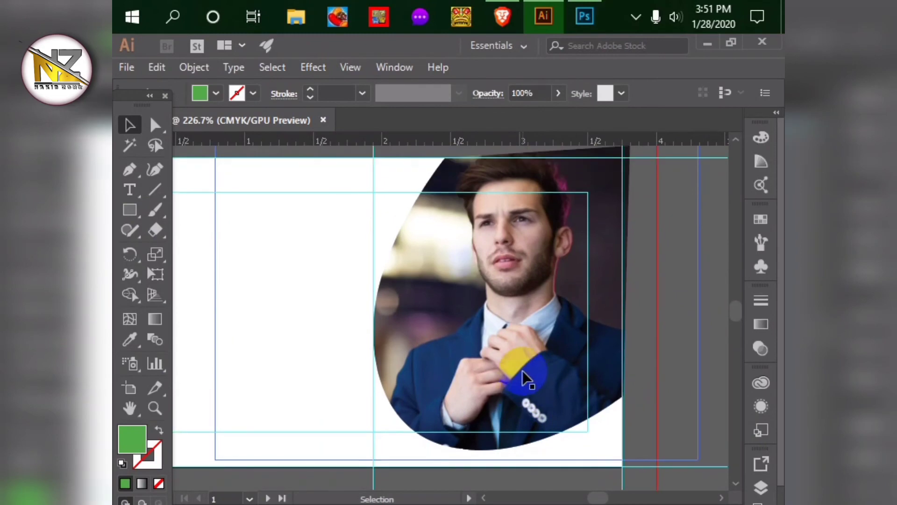
pyautogui.moveTo(669, 333); pyautogui.dragTo(431, 261)
pyautogui.scroll(2, 691, 252)
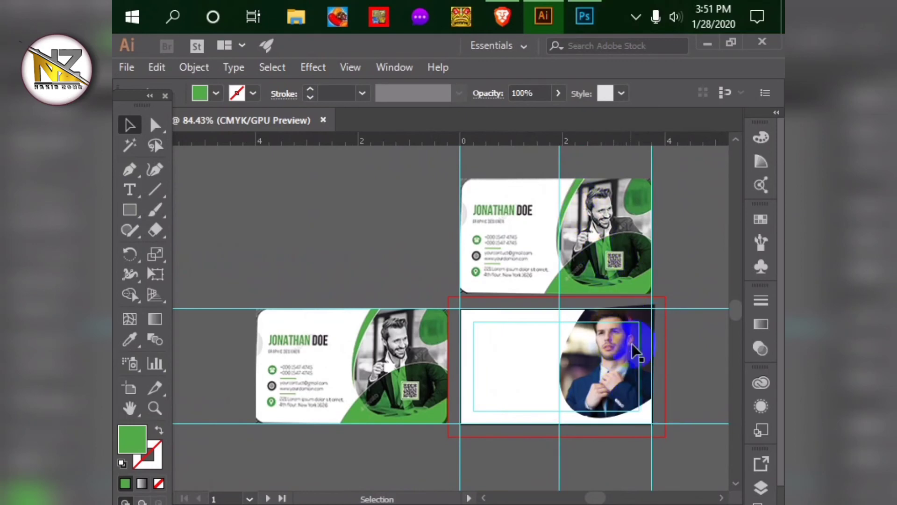
pyautogui.moveTo(651, 437); pyautogui.dragTo(739, 384)
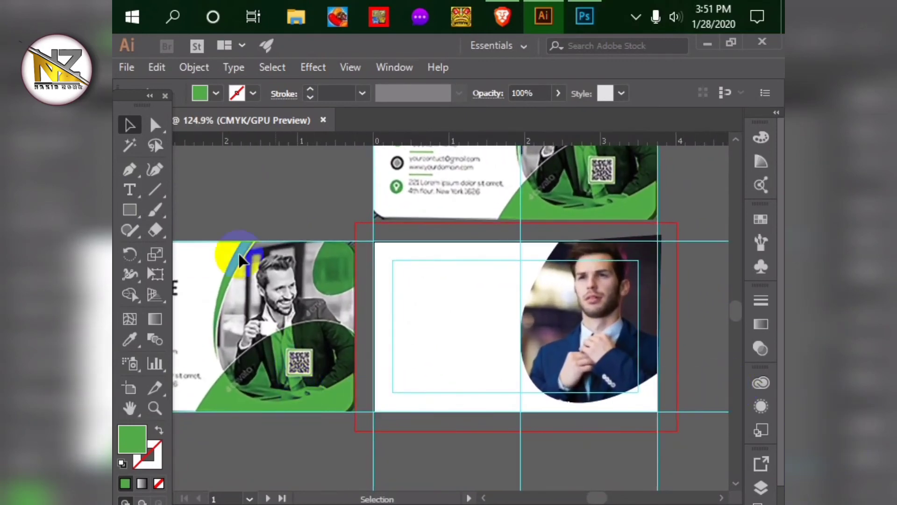
pyautogui.moveTo(249, 139); pyautogui.dragTo(264, 401)
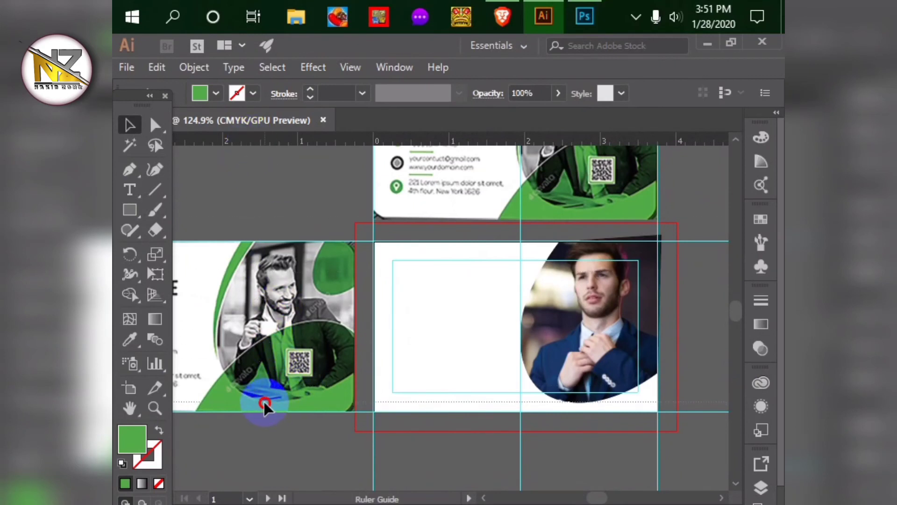
pyautogui.moveTo(265, 401); pyautogui.dragTo(264, 401)
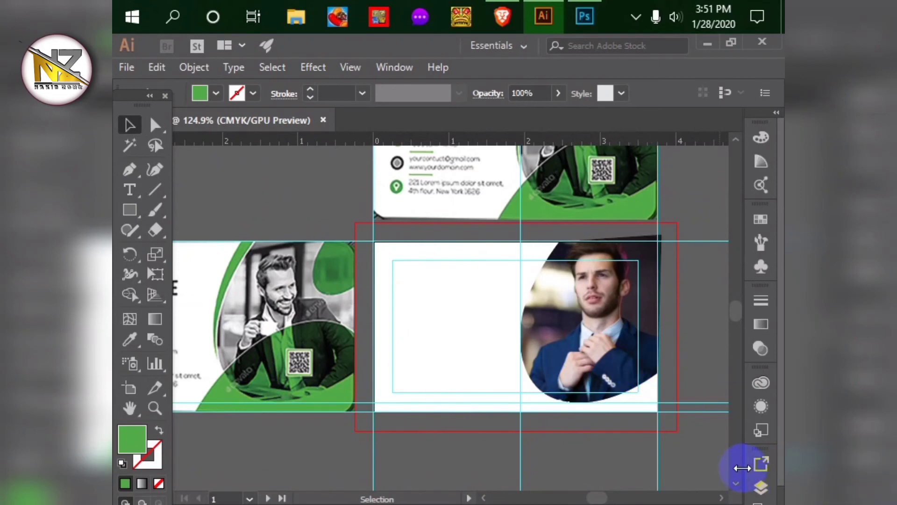
# - Scale the clipped photo down slightly from its lower-left corner
pyautogui.click(616, 344)
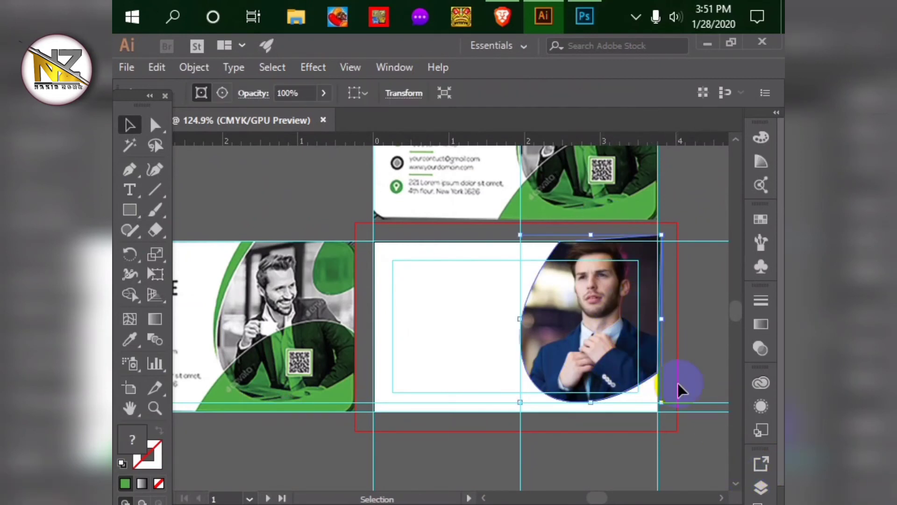
pyautogui.click(699, 444)
pyautogui.click(584, 348)
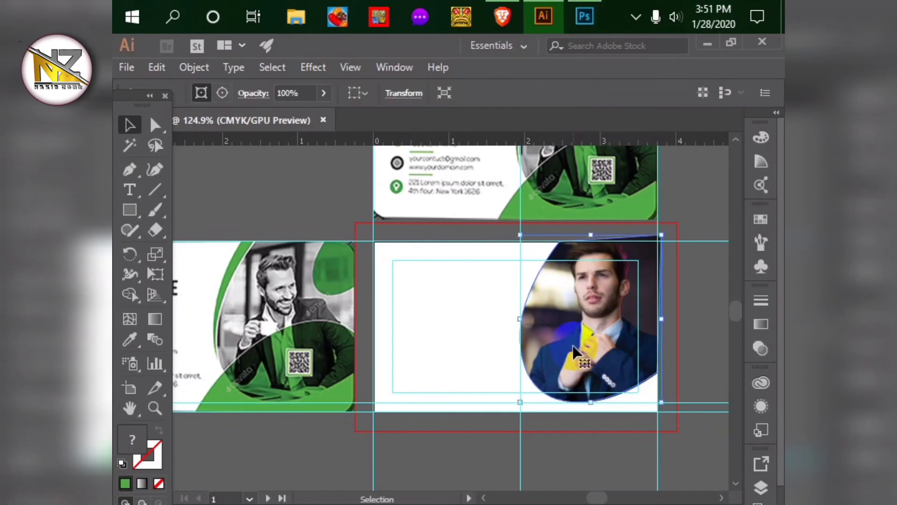
pyautogui.moveTo(522, 401); pyautogui.dragTo(524, 397)
pyautogui.hotkey('ctrl', 'z')
pyautogui.click(701, 435)
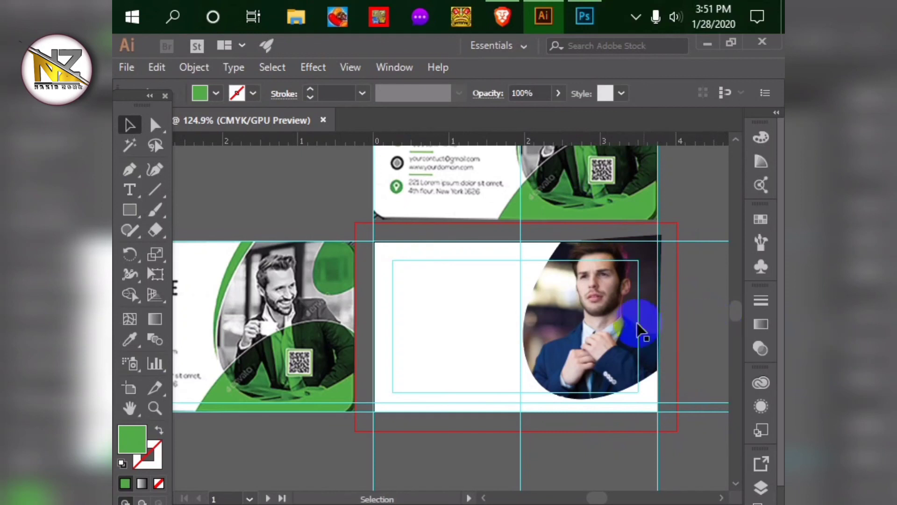
pyautogui.click(603, 321)
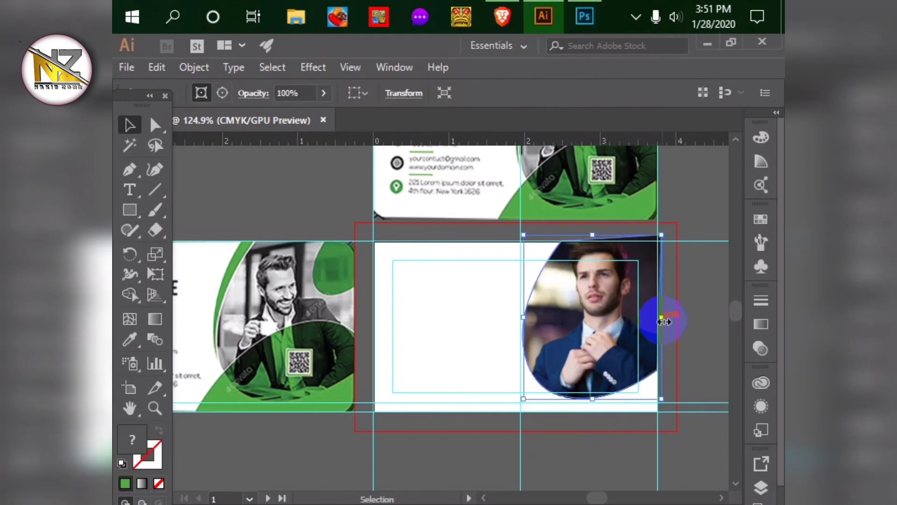
pyautogui.moveTo(665, 321); pyautogui.dragTo(665, 319)
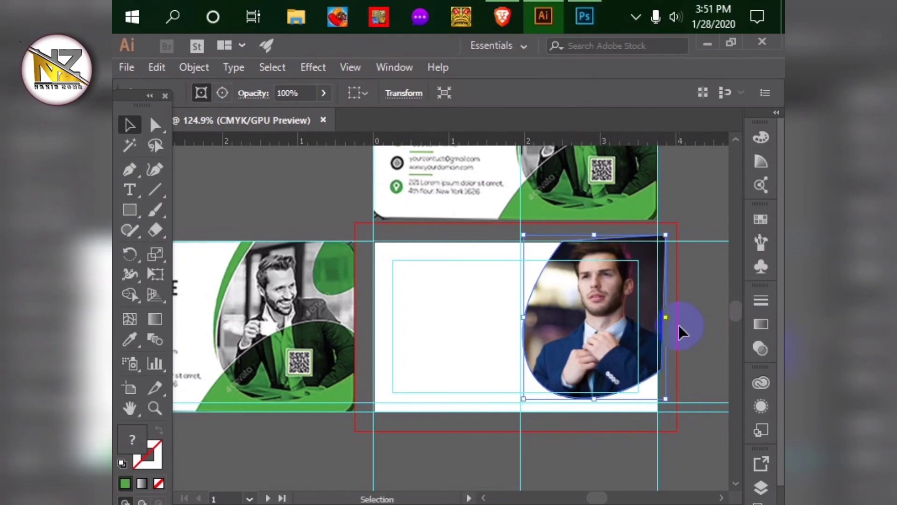
pyautogui.hotkey('ctrl', 'z')
# - Nudge the clipped photo slightly left toward the vertical guide
pyautogui.click(601, 327)
pyautogui.moveTo(602, 323); pyautogui.dragTo(599, 323)
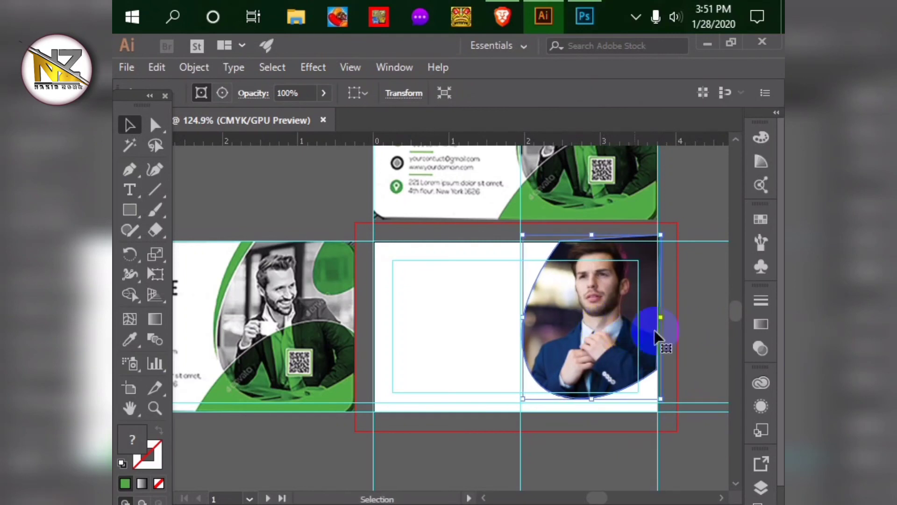
pyautogui.click(686, 338)
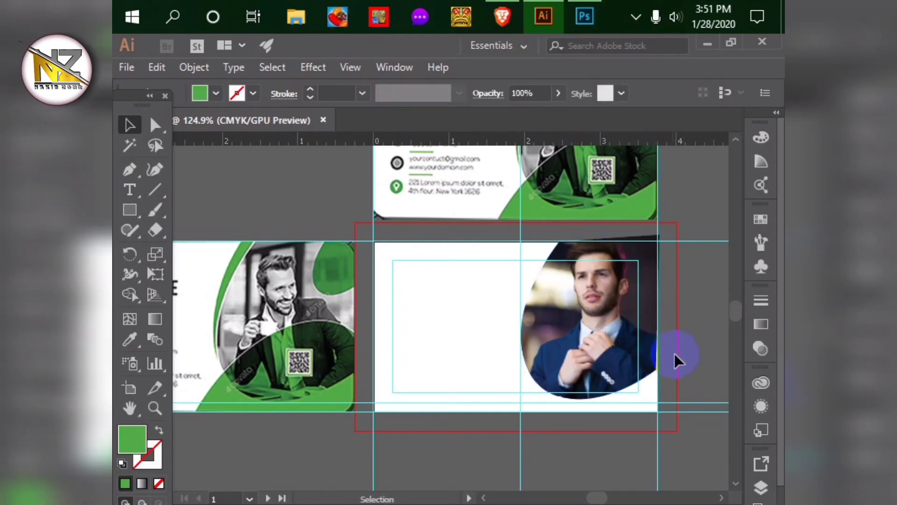
# - Move the clipping path's lower-right anchor point just beyond the white card's right edge with Direct Selection
pyautogui.hotkey('ctrl', 'space')
pyautogui.moveTo(638, 369); pyautogui.dragTo(744, 343)
pyautogui.moveTo(626, 398); pyautogui.dragTo(597, 327)
pyautogui.hotkey('ctrl', 'space')
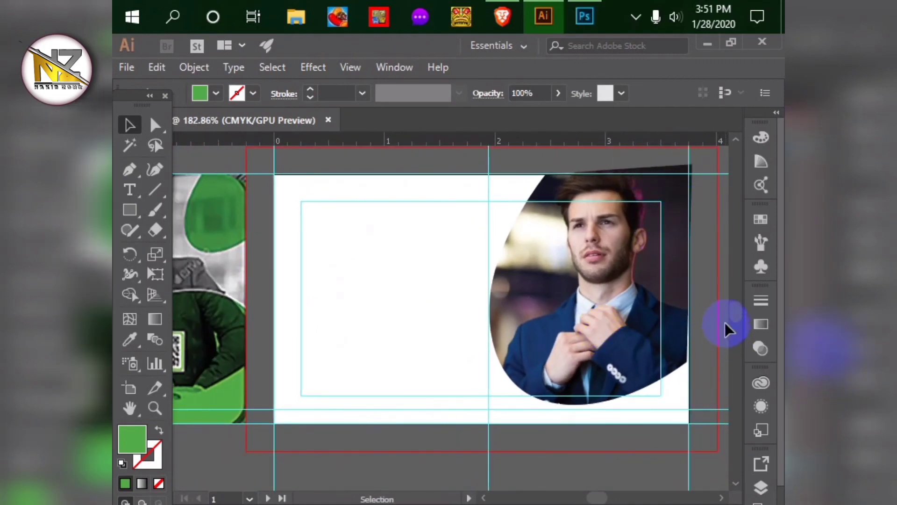
pyautogui.press('space')
pyautogui.hotkey('ctrl', 'space')
pyautogui.moveTo(721, 372); pyautogui.dragTo(782, 500)
pyautogui.moveTo(701, 357); pyautogui.dragTo(549, 383)
pyautogui.press('space')
pyautogui.hotkey('ctrl', 'space')
pyautogui.moveTo(579, 308); pyautogui.dragTo(740, 426)
pyautogui.click(506, 388)
pyautogui.click(433, 344)
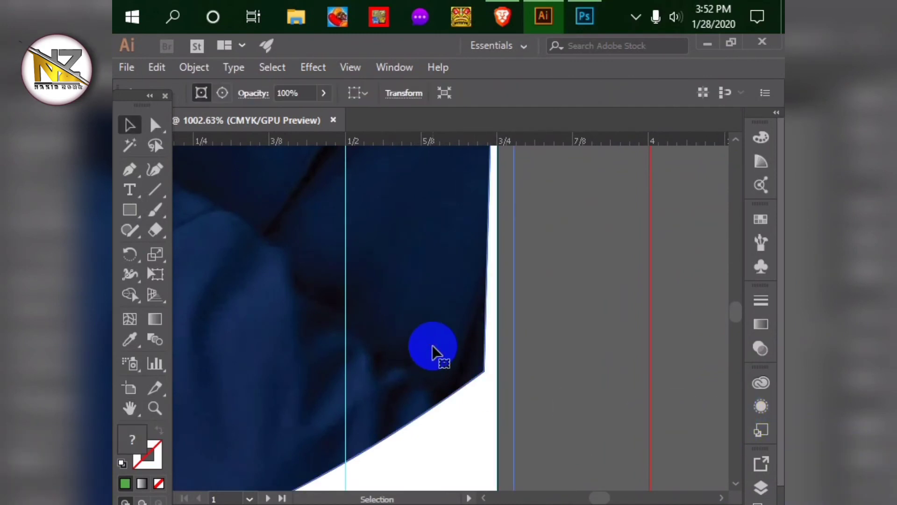
pyautogui.click(154, 125)
pyautogui.click(484, 371)
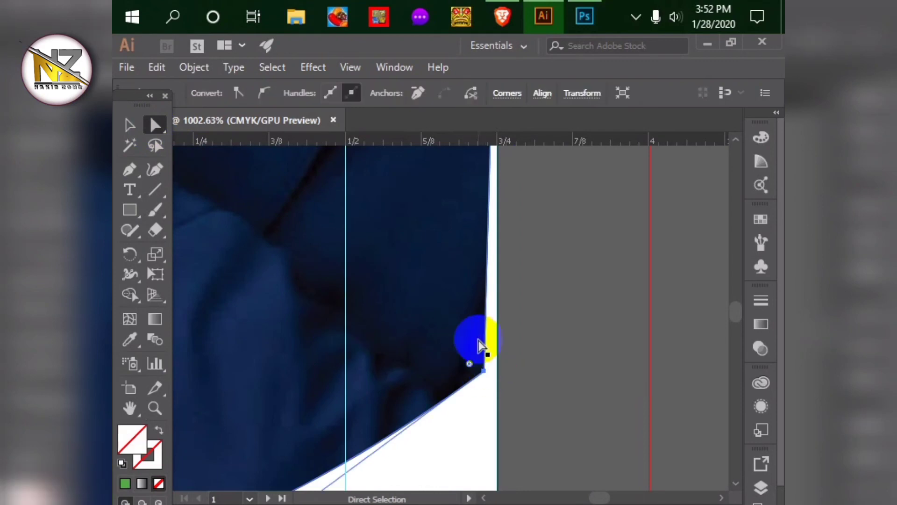
pyautogui.moveTo(484, 371); pyautogui.dragTo(507, 361)
pyautogui.click(576, 371)
# - Unlock the guides and delete the horizontal guide running just above the card's bottom edge
pyautogui.hotkey('ctrl', 'space')
pyautogui.moveTo(221, 253); pyautogui.dragTo(209, 248)
pyautogui.moveTo(471, 388); pyautogui.dragTo(304, 308)
pyautogui.click(614, 288)
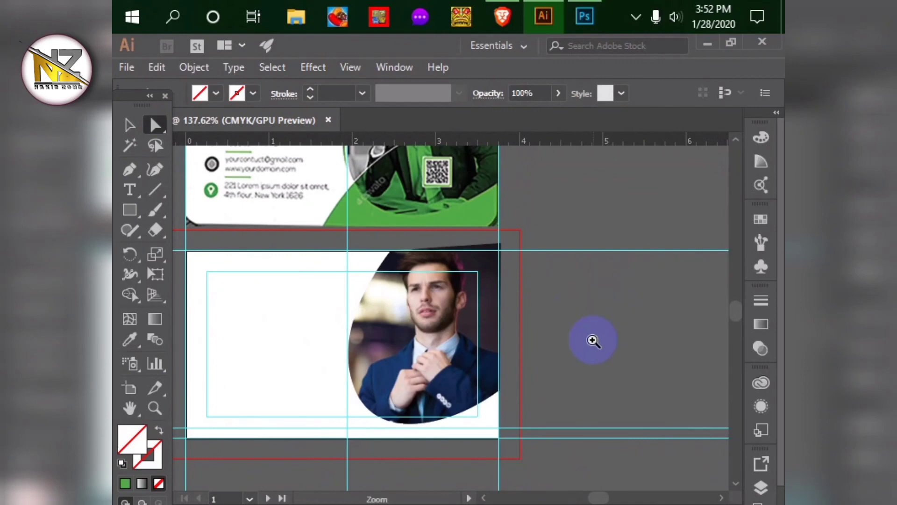
pyautogui.moveTo(591, 339); pyautogui.dragTo(486, 300)
pyautogui.scroll(-3, 580, 284)
pyautogui.click(606, 296)
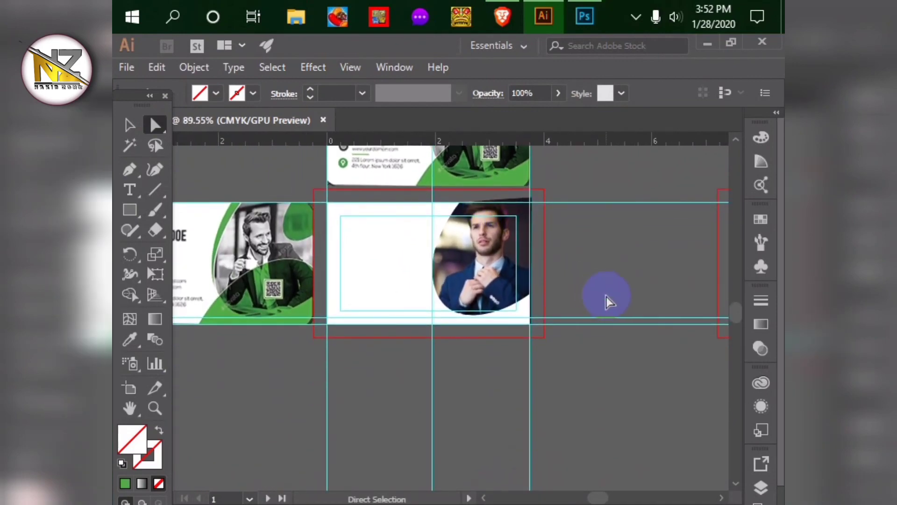
pyautogui.rightClick(611, 321)
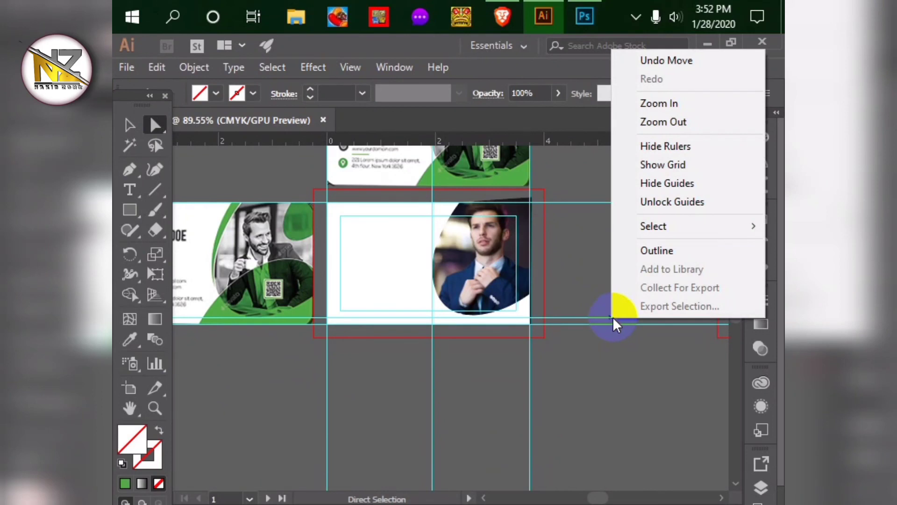
pyautogui.click(662, 201)
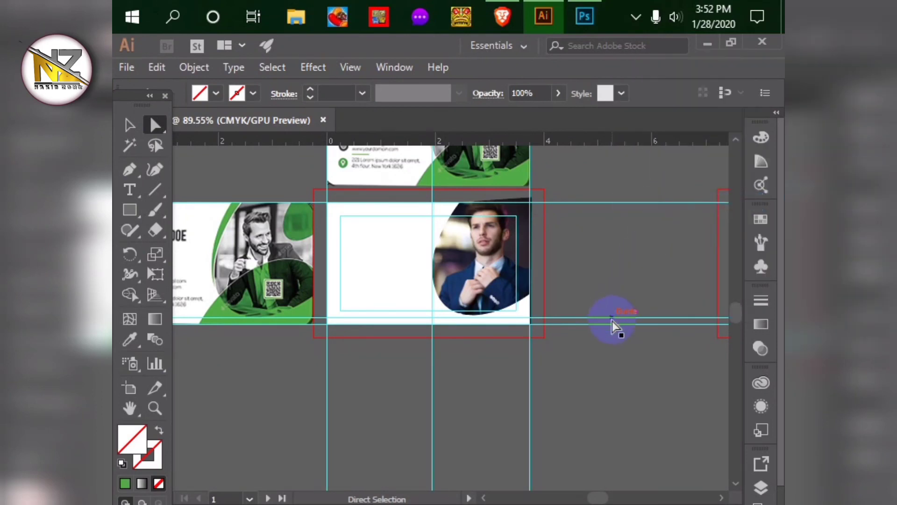
pyautogui.moveTo(612, 318); pyautogui.dragTo(609, 398)
pyautogui.press('Delete')
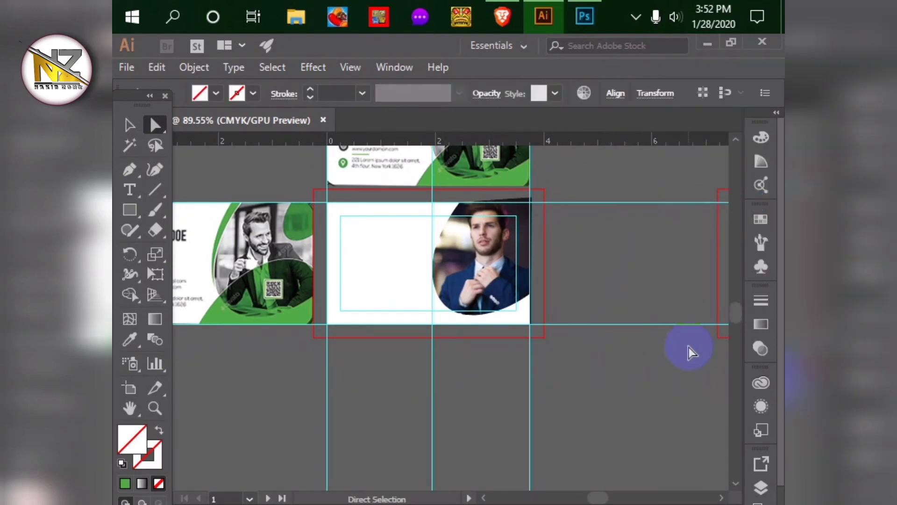
# - Move the clipping path's upper-right anchor point out past the bleed to about X 4.35 in, Y -0.52 in
pyautogui.click(130, 125)
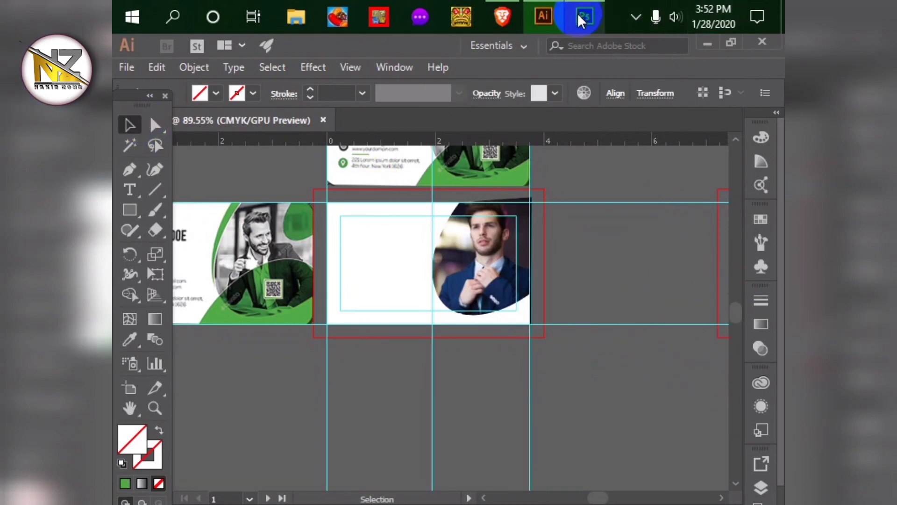
pyautogui.click(510, 260)
pyautogui.press('space')
pyautogui.moveTo(520, 281); pyautogui.dragTo(419, 338)
pyautogui.click(555, 320)
pyautogui.hotkey('ctrl', 'space')
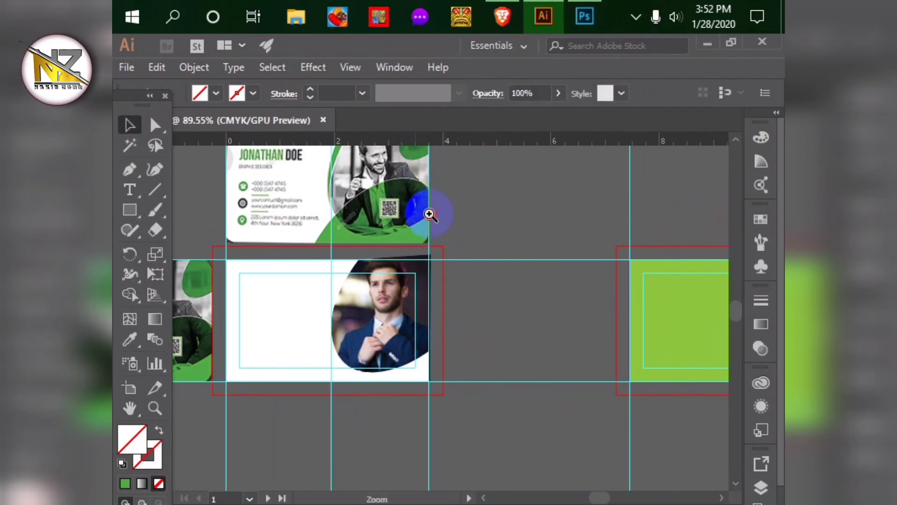
pyautogui.moveTo(427, 210); pyautogui.dragTo(612, 360)
pyautogui.moveTo(503, 361); pyautogui.dragTo(654, 402)
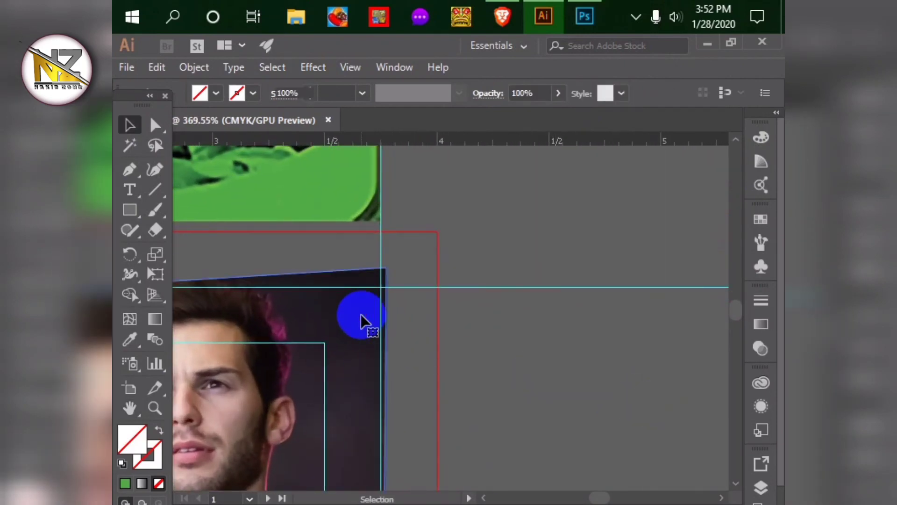
pyautogui.click(364, 320)
pyautogui.click(155, 124)
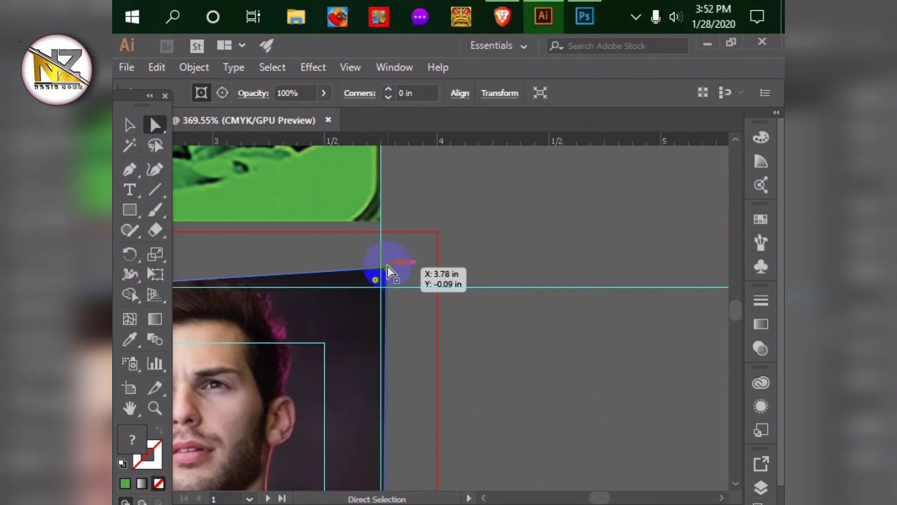
pyautogui.moveTo(388, 270); pyautogui.dragTo(525, 164)
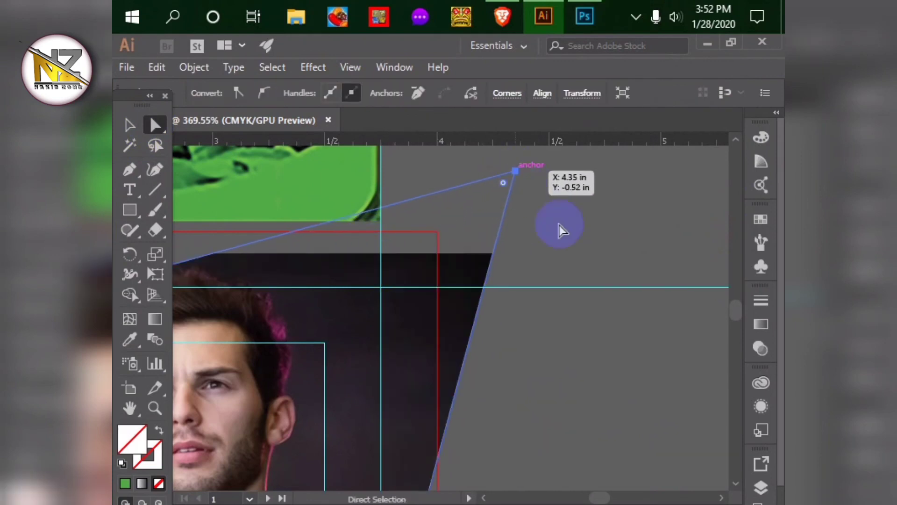
pyautogui.click(578, 347)
pyautogui.hotkey('ctrl', 'alt', 'space')
pyautogui.moveTo(490, 363); pyautogui.dragTo(310, 294)
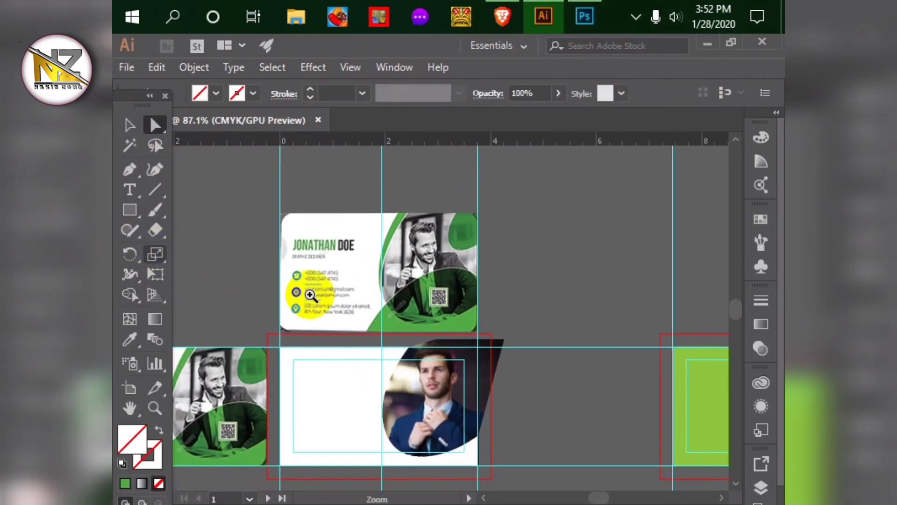